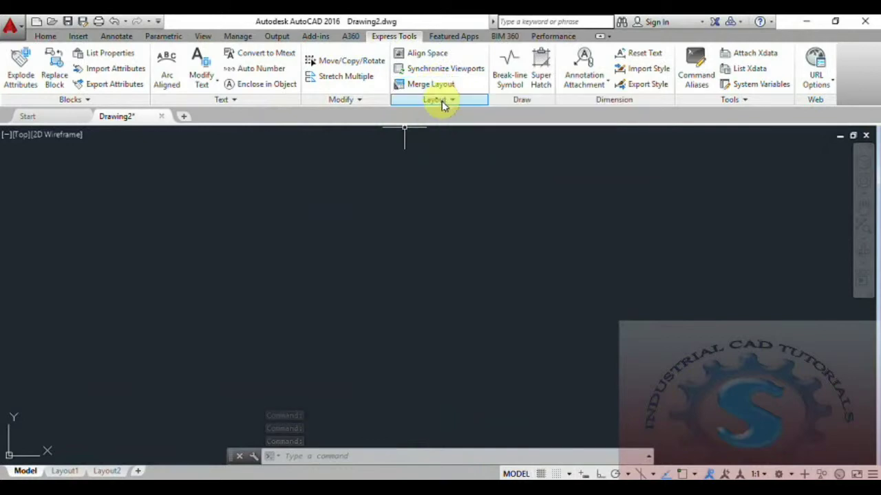
Expand the Express Tools Layout panel to reveal Merge Layout and List Viewport Scale.
{"action": "left_click", "coordinate": [444, 102]}
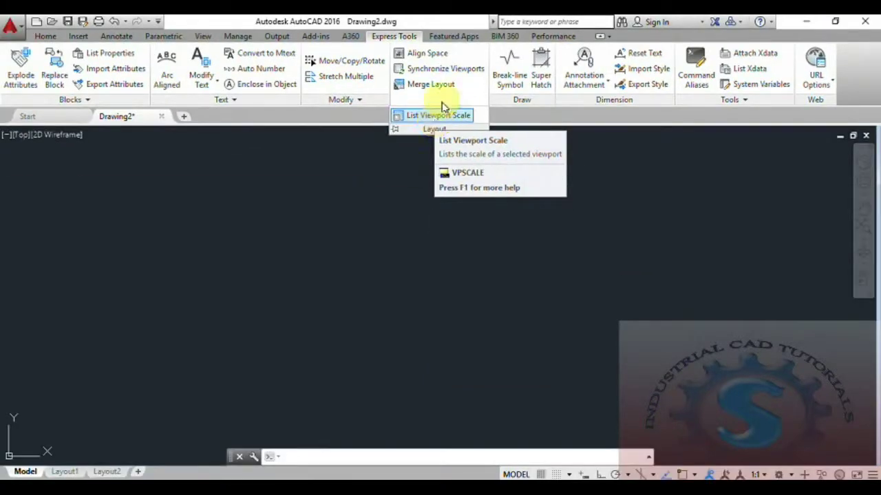
Collapse the expanded Layout panel by returning to the empty drawing canvas.
{"action": "left_click", "coordinate": [368, 192]}
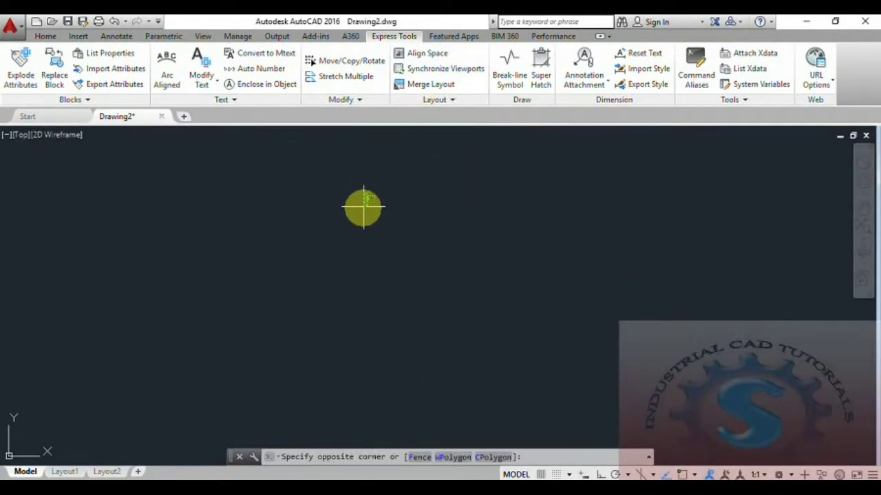
Cancel the stray selection window and draw the outer rectangle with RECTANG.
{"action": "key", "text": "Escape"}
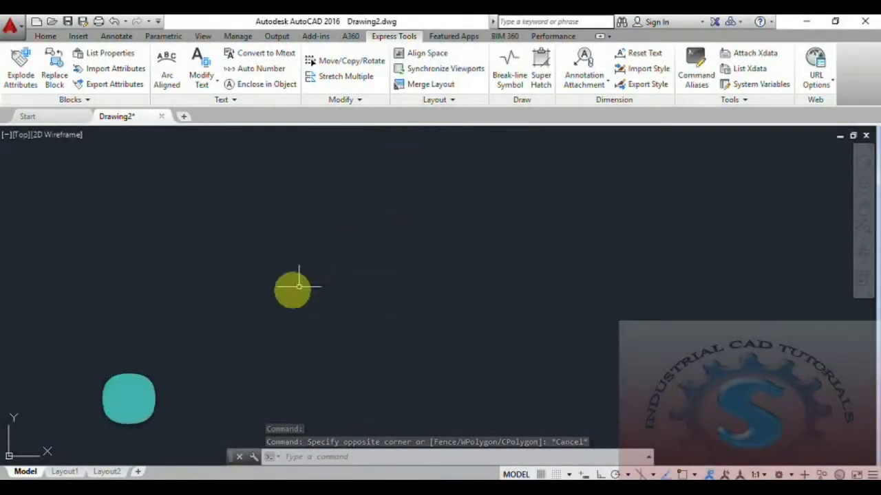
{"action": "type", "text": "REC"}
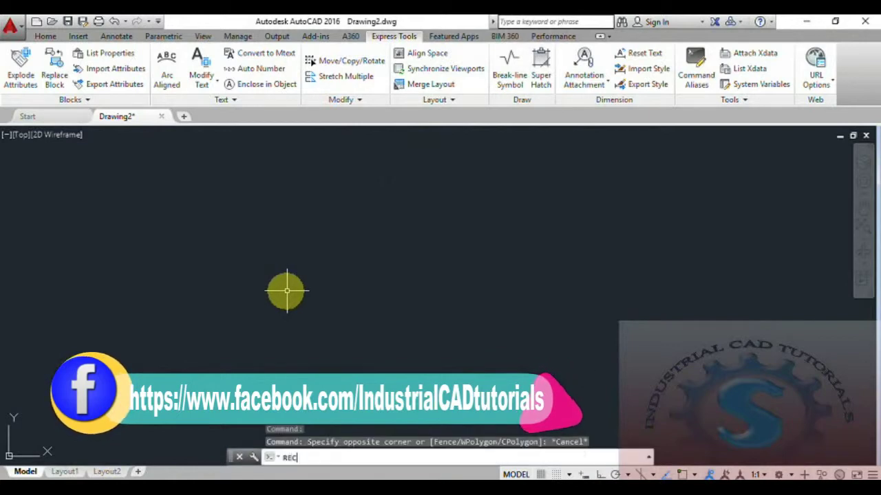
{"action": "key", "text": "Return"}
{"action": "left_click", "coordinate": [194, 223]}
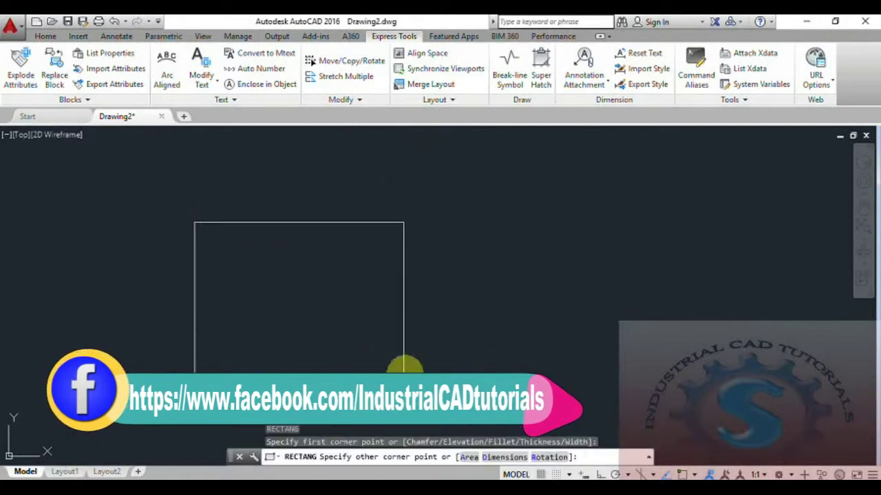
{"action": "left_click", "coordinate": [415, 360]}
{"action": "middle_click_drag", "start_coordinate": [434, 351], "coordinate": [459, 328]}
Draw a smaller rectangle nested just inside the first one.
{"action": "type", "text": "R"}
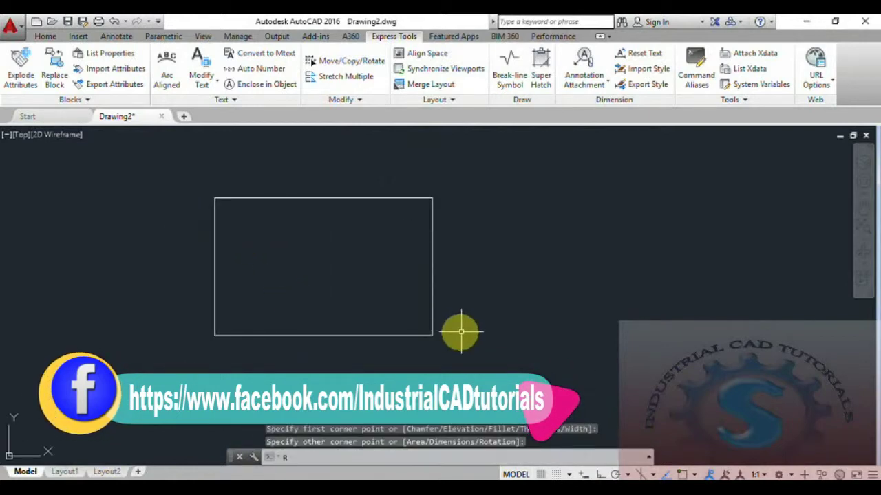
{"action": "type", "text": "EC"}
{"action": "key", "text": "Return"}
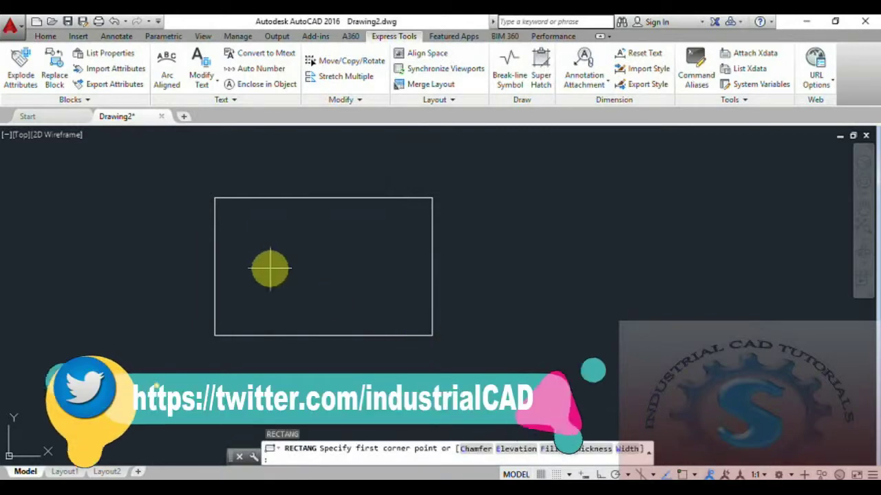
{"action": "left_click", "coordinate": [232, 214]}
{"action": "left_click", "coordinate": [415, 318]}
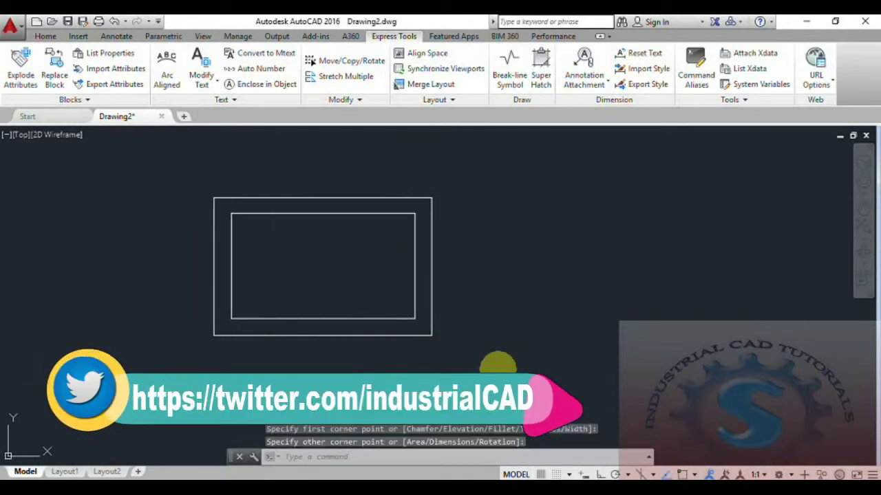
{"action": "scroll", "coordinate": [474, 360], "scroll_direction": "down", "scroll_amount": 2}
{"action": "scroll", "coordinate": [479, 350], "scroll_direction": "up", "scroll_amount": 2}
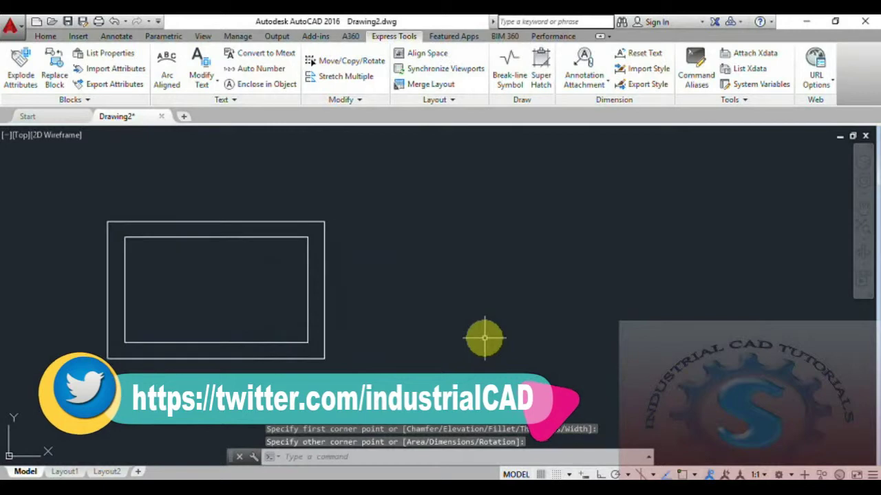
Draw a circle to the right of the rectangles.
{"action": "type", "text": "c"}
{"action": "key", "text": "Return"}
{"action": "left_click", "coordinate": [509, 284]}
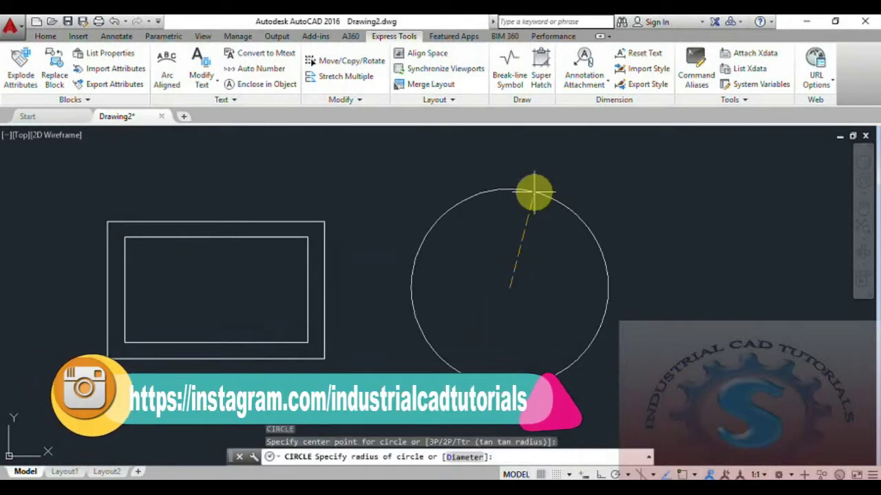
{"action": "left_click", "coordinate": [535, 191]}
{"action": "middle_click_drag", "start_coordinate": [505, 310], "coordinate": [488, 317]}
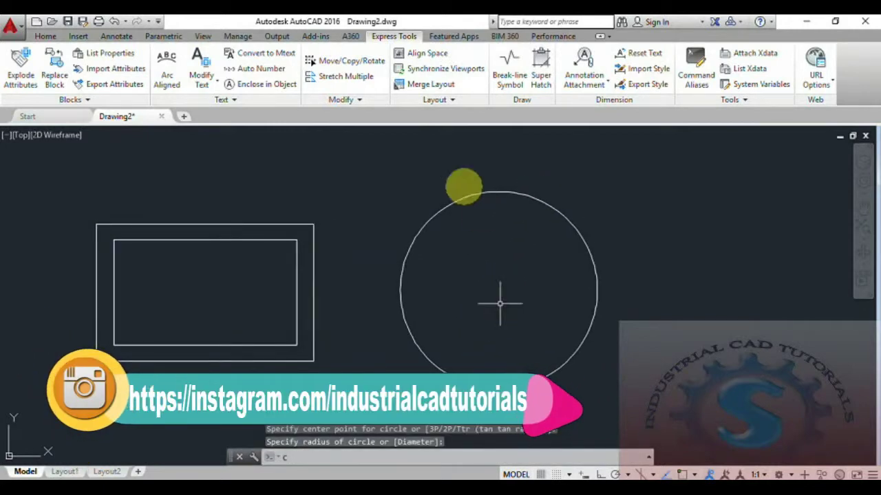
Add a smaller concentric circle at the same center, then switch to Layout1.
{"action": "key", "text": "Return"}
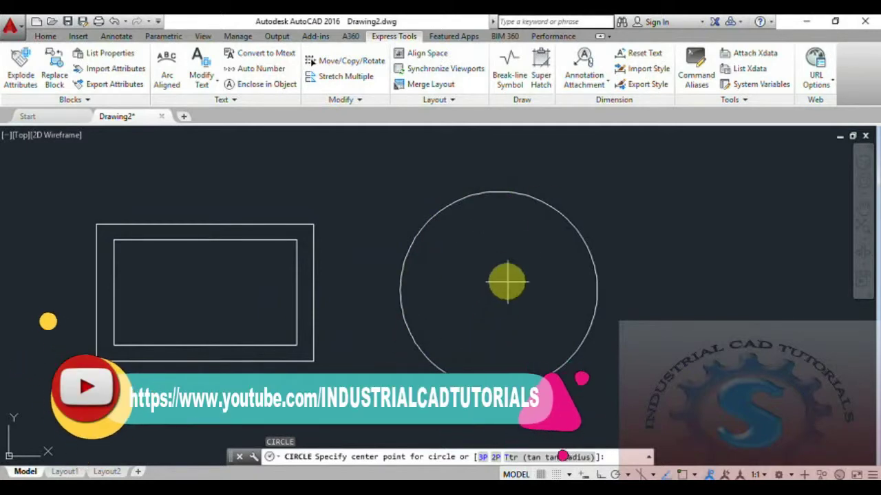
{"action": "left_click", "coordinate": [497, 290]}
{"action": "left_click", "coordinate": [527, 216]}
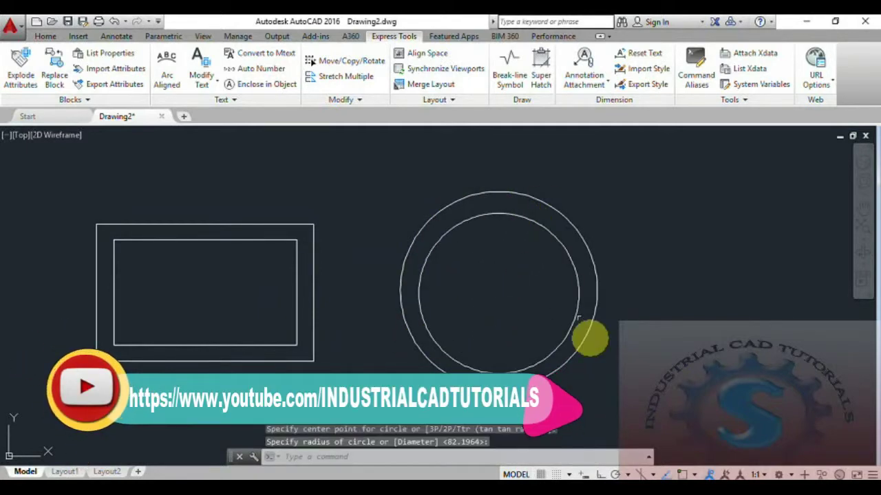
{"action": "middle_click_drag", "start_coordinate": [590, 338], "coordinate": [586, 334]}
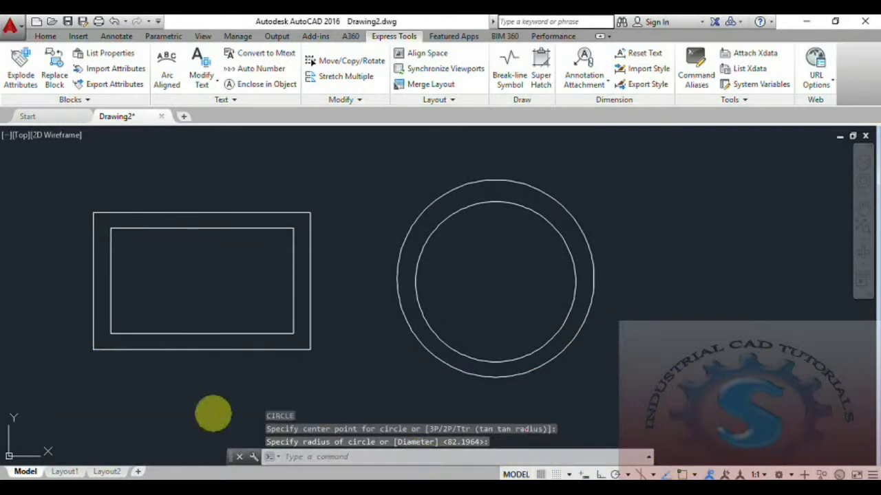
{"action": "scroll", "coordinate": [391, 295], "scroll_direction": "down", "scroll_amount": 2}
{"action": "scroll", "coordinate": [397, 299], "scroll_direction": "up", "scroll_amount": 2}
{"action": "middle_click_drag", "start_coordinate": [398, 300], "coordinate": [425, 298]}
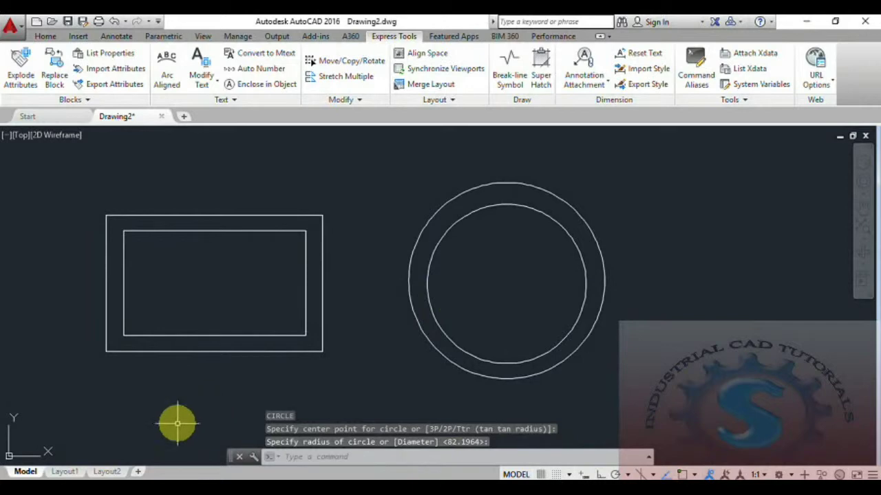
{"action": "left_click", "coordinate": [63, 472]}
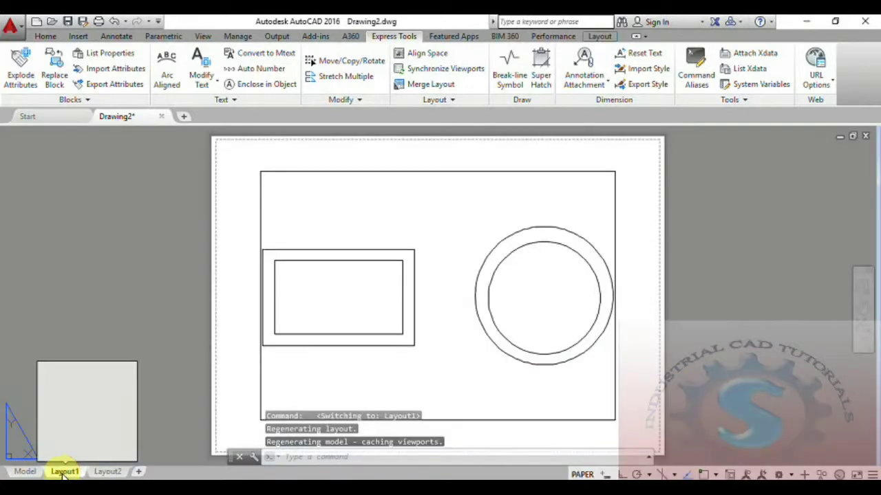
Frame only the nested rectangles inside Layout1's viewport.
{"action": "left_click", "coordinate": [25, 472]}
{"action": "left_click", "coordinate": [65, 472]}
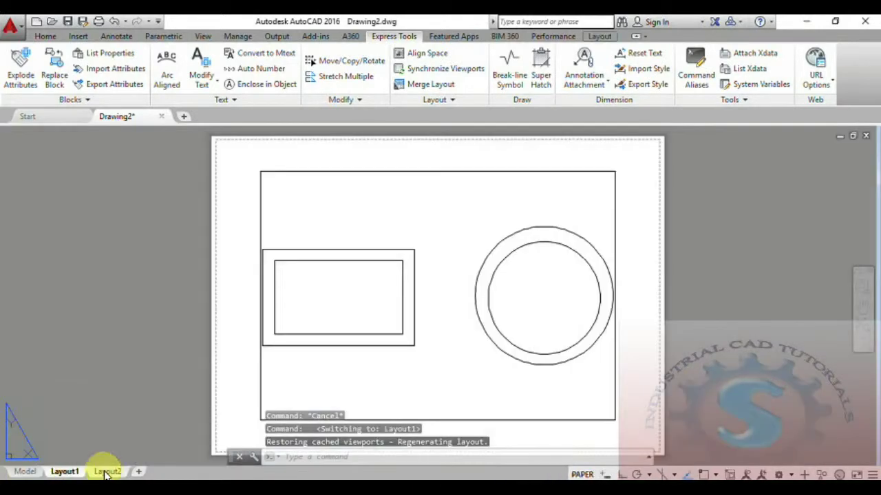
{"action": "left_click", "coordinate": [106, 472]}
{"action": "left_click", "coordinate": [66, 472]}
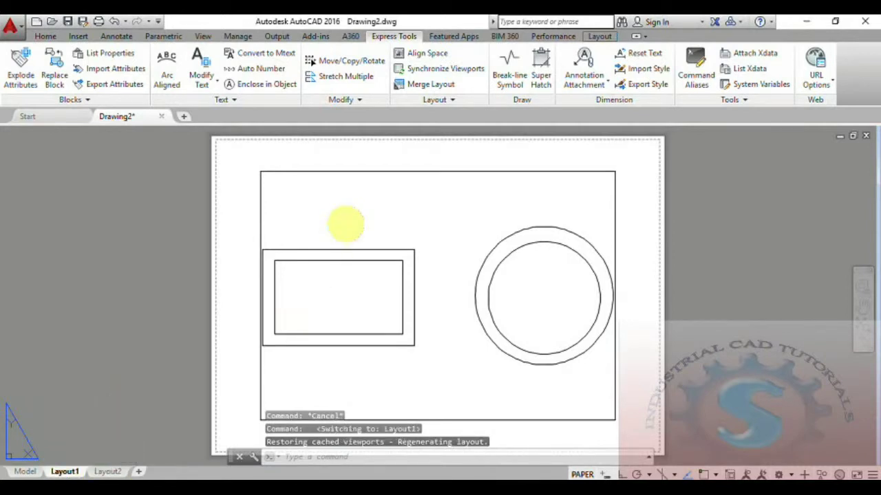
{"action": "double_click", "coordinate": [345, 224]}
{"action": "scroll", "coordinate": [409, 294], "scroll_direction": "down", "scroll_amount": 2}
{"action": "scroll", "coordinate": [406, 296], "scroll_direction": "up", "scroll_amount": 5}
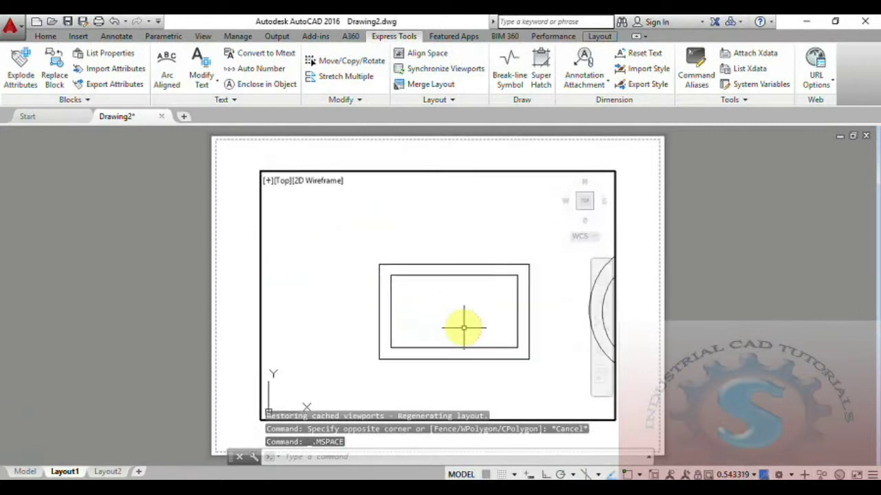
{"action": "middle_click_drag", "start_coordinate": [450, 328], "coordinate": [433, 326]}
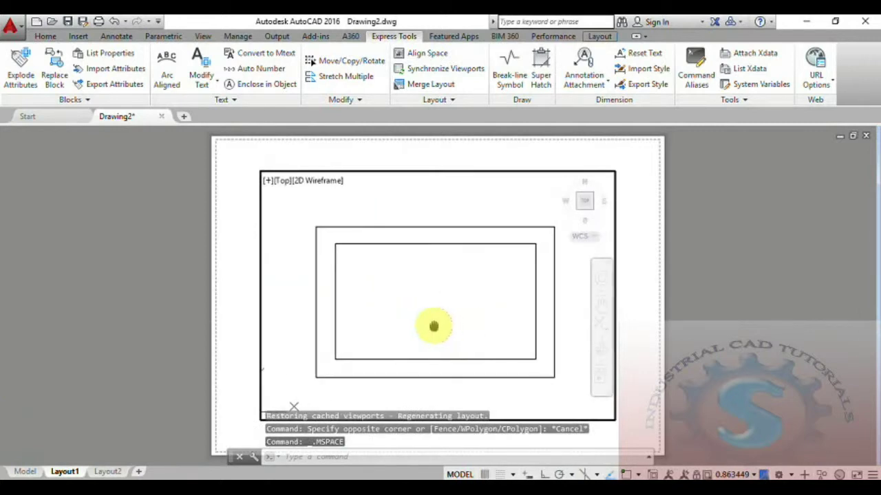
Frame only the concentric circles inside Layout2's viewport.
{"action": "left_click", "coordinate": [108, 471]}
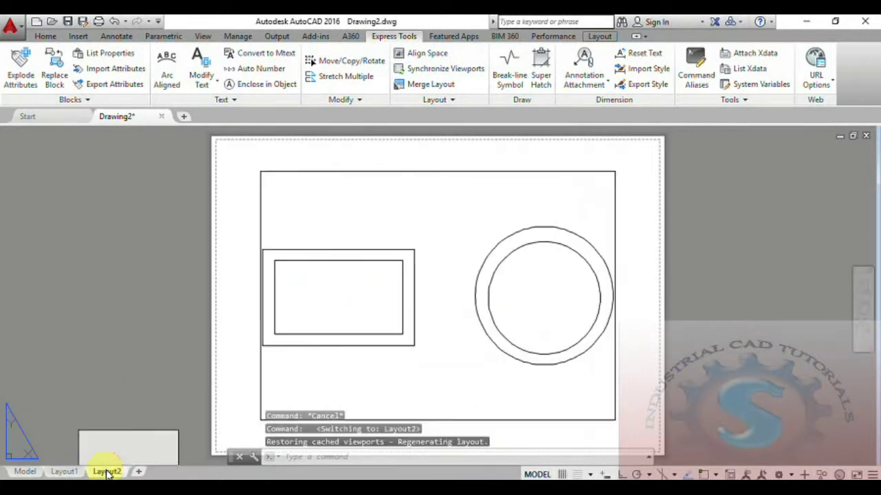
{"action": "left_click", "coordinate": [390, 378]}
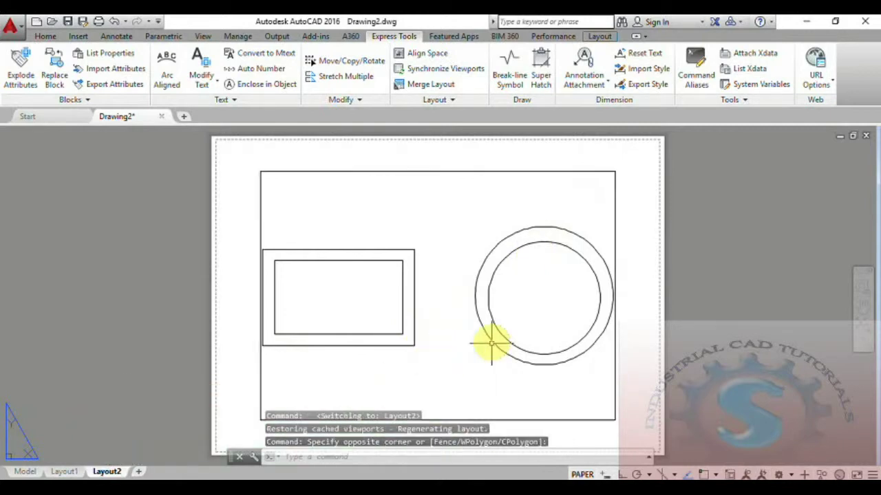
{"action": "key", "text": "Escape"}
{"action": "middle_click_drag", "start_coordinate": [468, 301], "coordinate": [443, 356]}
{"action": "double_click", "coordinate": [411, 298]}
{"action": "scroll", "coordinate": [423, 322], "scroll_direction": "down", "scroll_amount": 2}
{"action": "scroll", "coordinate": [423, 321], "scroll_direction": "up", "scroll_amount": 3}
{"action": "scroll", "coordinate": [442, 356], "scroll_direction": "down", "scroll_amount": 1}
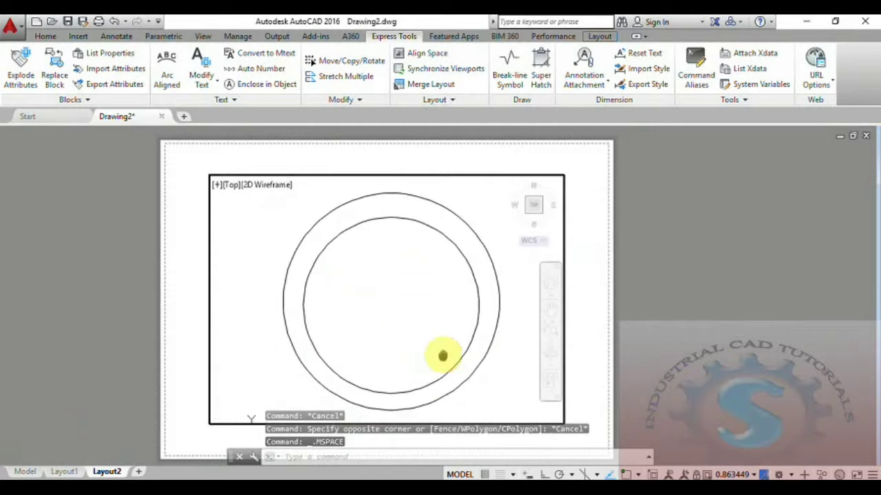
Compare the Model, Layout1 and Layout2 tabs to confirm each viewport's contents.
{"action": "left_click", "coordinate": [64, 472]}
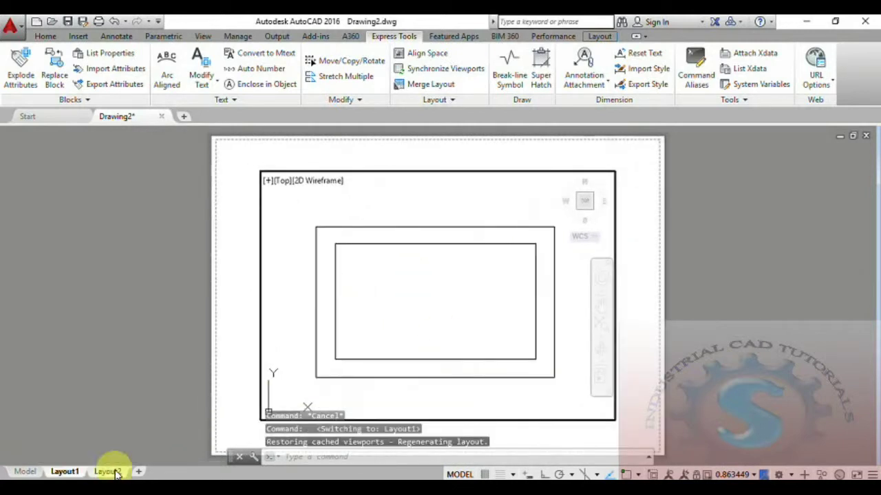
{"action": "left_click", "coordinate": [114, 472]}
{"action": "left_click", "coordinate": [25, 472]}
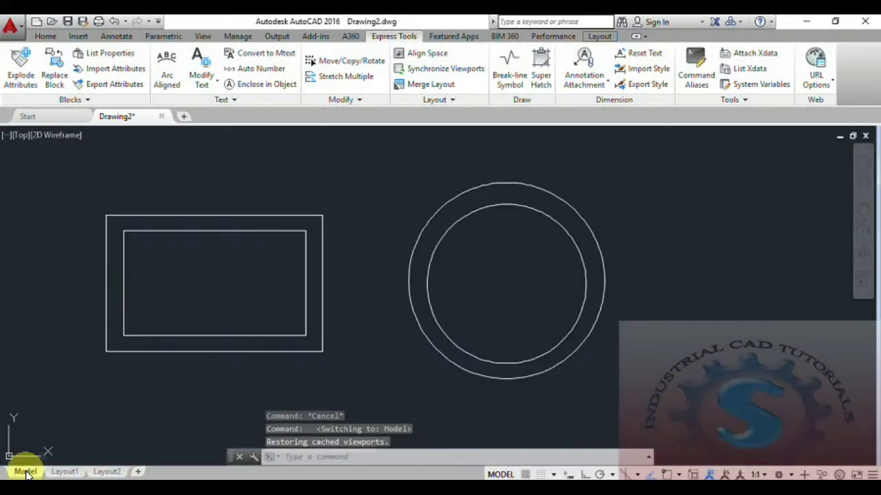
{"action": "left_click", "coordinate": [63, 472]}
{"action": "left_click", "coordinate": [106, 472]}
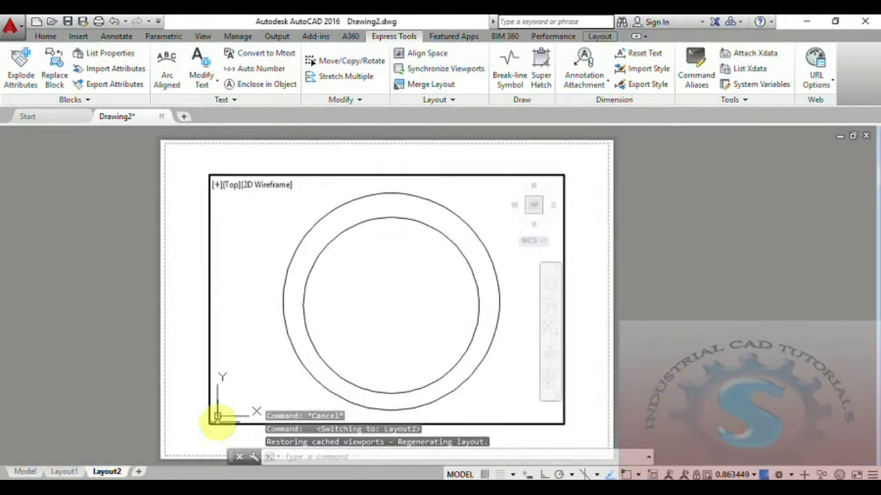
{"action": "left_click", "coordinate": [63, 472]}
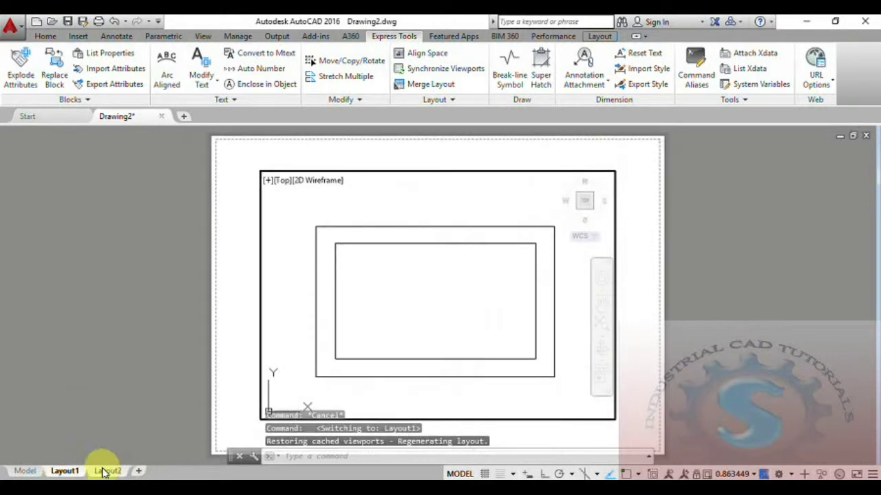
{"action": "left_click", "coordinate": [103, 472]}
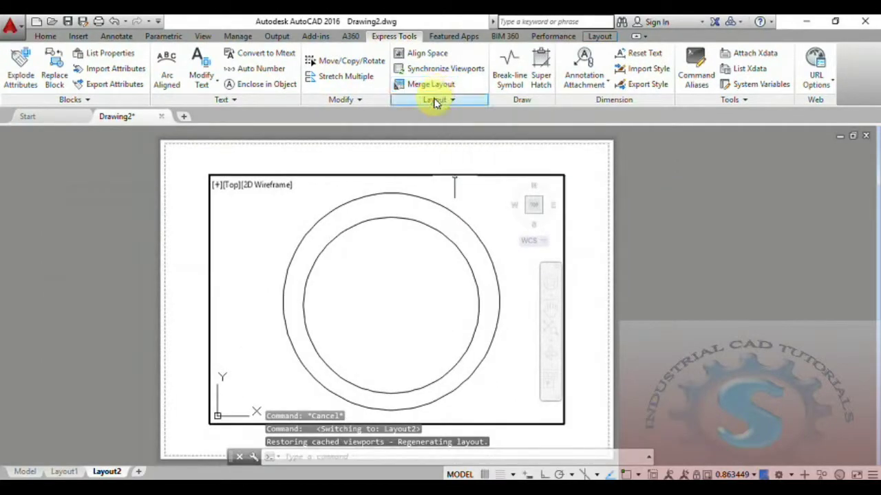
Start Merge Layout and select Layout1 and Layout2 as the layouts to merge.
{"action": "left_click", "coordinate": [432, 86]}
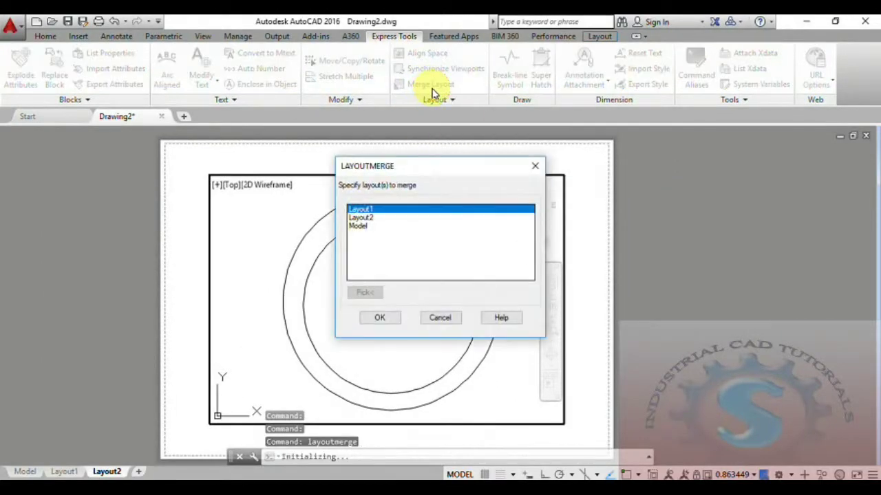
{"action": "left_click", "coordinate": [373, 218]}
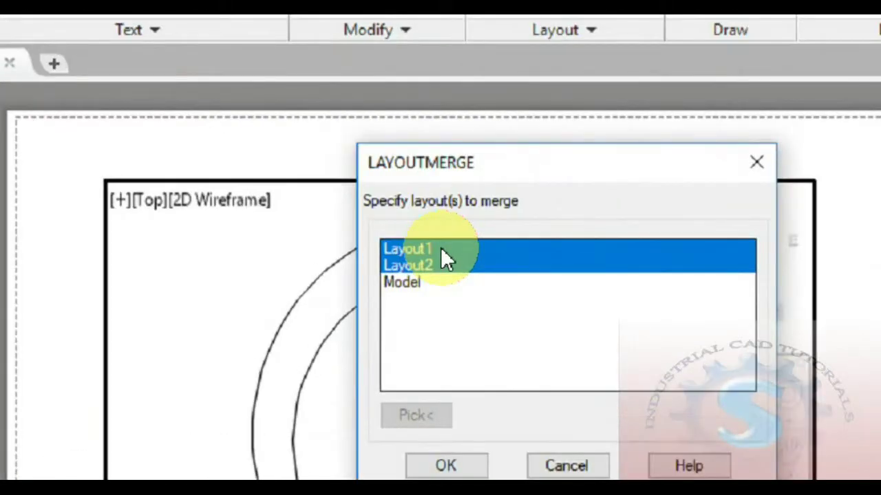
{"action": "key", "text": "Down"}
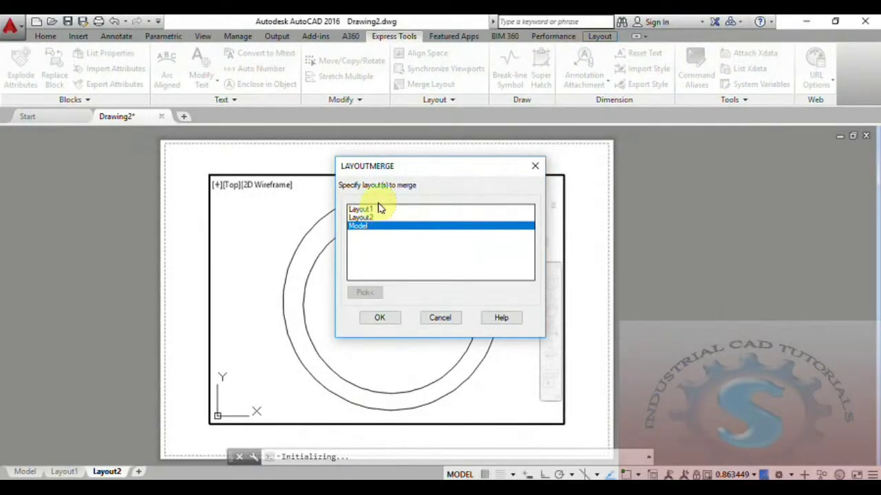
{"action": "left_click", "coordinate": [377, 210]}
{"action": "left_click", "coordinate": [379, 219], "text": "shift"}
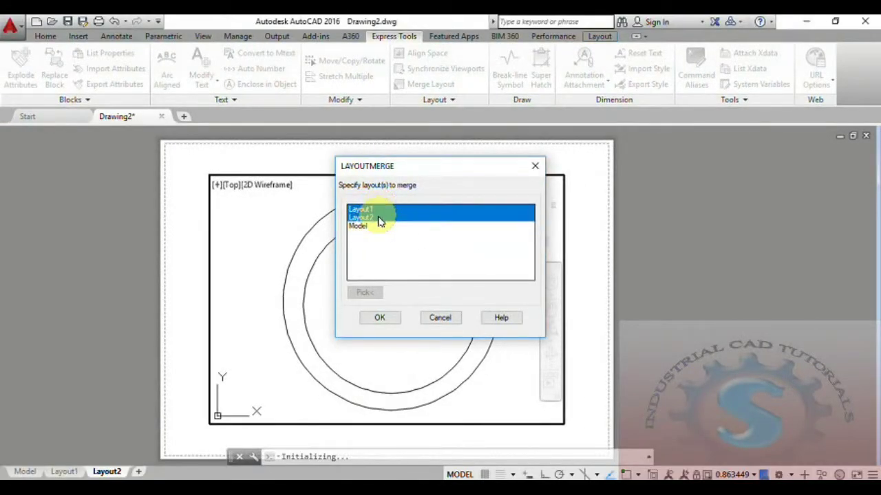
{"action": "left_click", "coordinate": [380, 318]}
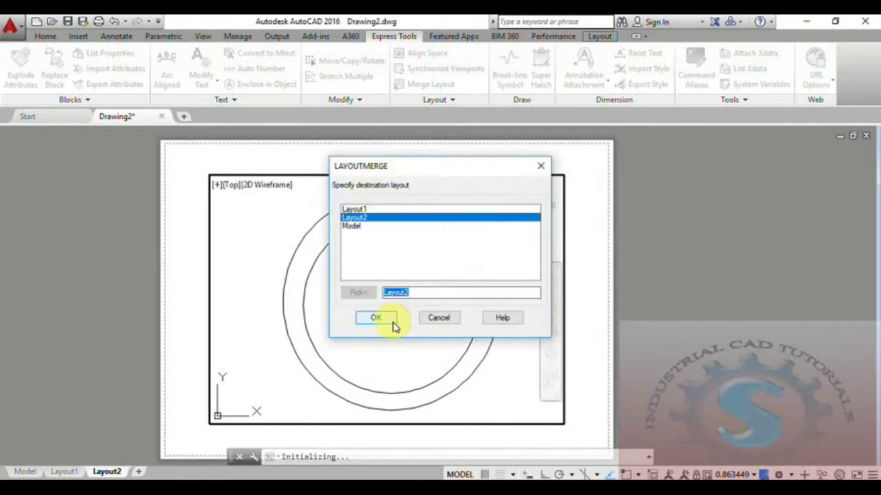
Choose Layout2 as the destination layout for the merge.
{"action": "left_click", "coordinate": [359, 210]}
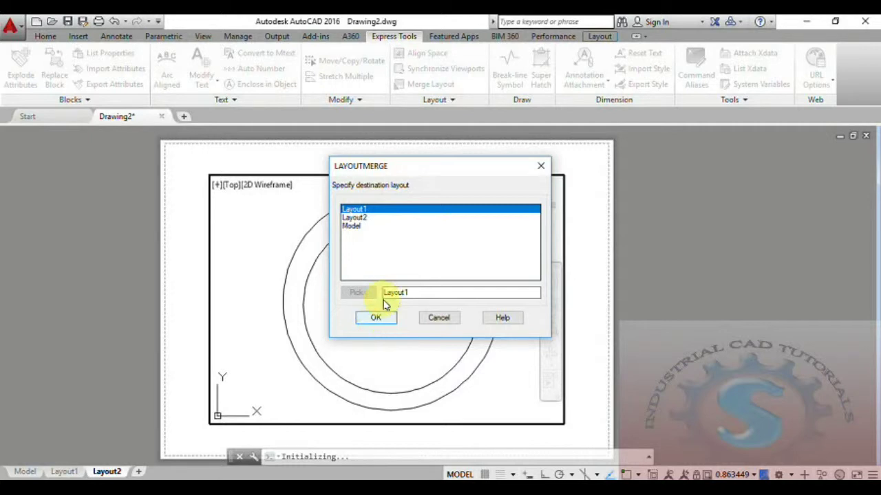
{"action": "left_click", "coordinate": [368, 219]}
{"action": "left_click", "coordinate": [376, 321]}
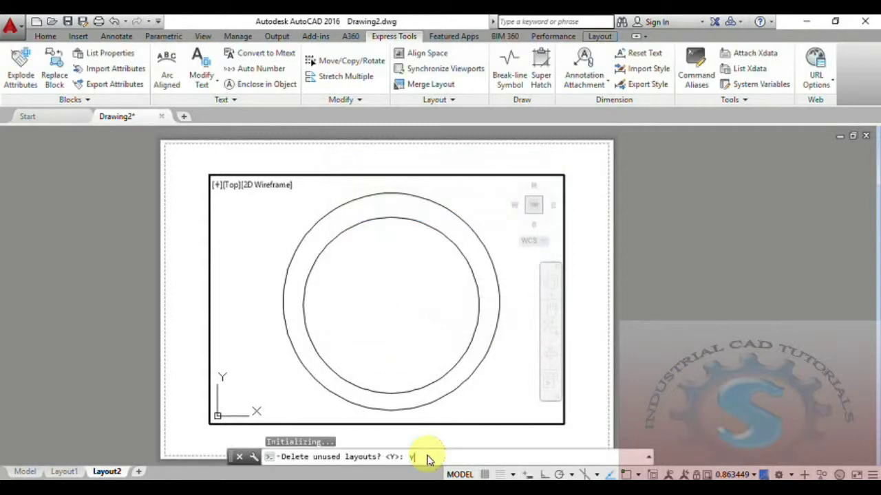
Finish the merge by accepting deletion of unused layouts.
{"action": "key", "text": "Return"}
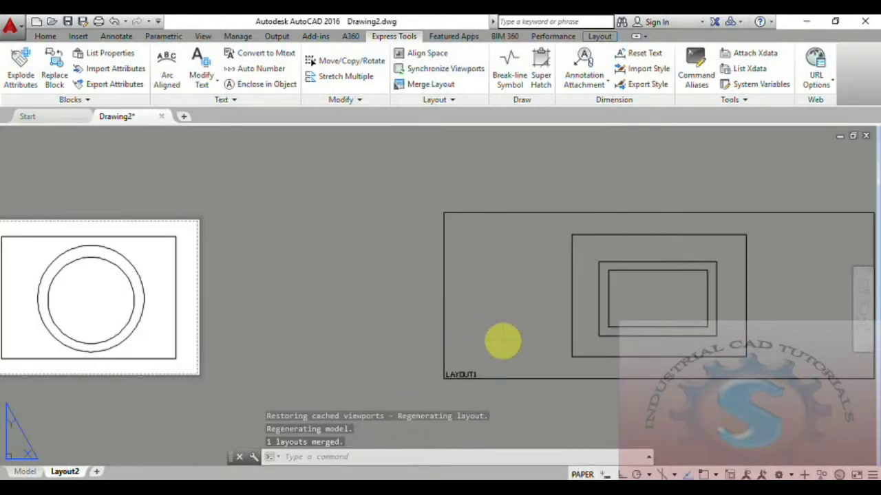
{"action": "scroll", "coordinate": [502, 342], "scroll_direction": "down", "scroll_amount": 3}
{"action": "scroll", "coordinate": [492, 351], "scroll_direction": "up", "scroll_amount": 2}
{"action": "middle_click_drag", "start_coordinate": [489, 354], "coordinate": [458, 337]}
Inspect the merged viewports, then undo the merge to restore both layouts.
{"action": "scroll", "coordinate": [458, 338], "scroll_direction": "up", "scroll_amount": 2}
{"action": "scroll", "coordinate": [458, 337], "scroll_direction": "down", "scroll_amount": 2}
{"action": "scroll", "coordinate": [459, 340], "scroll_direction": "up", "scroll_amount": 2}
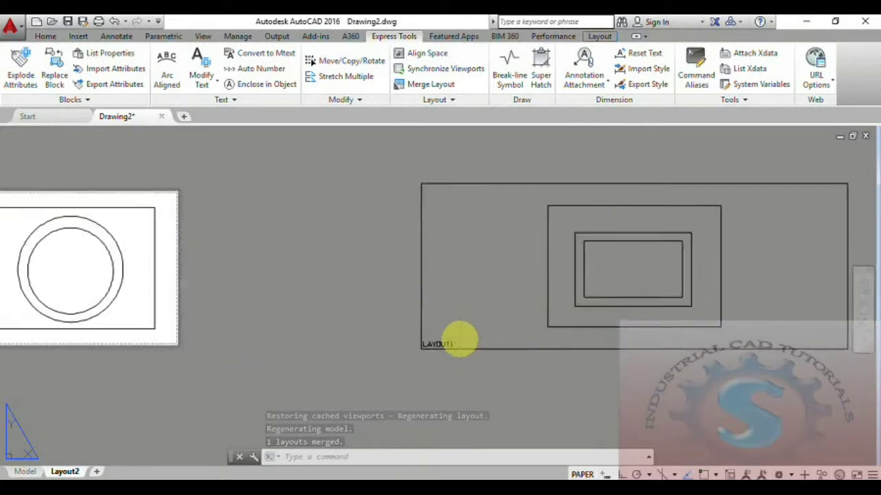
{"action": "scroll", "coordinate": [458, 339], "scroll_direction": "up", "scroll_amount": 4}
{"action": "scroll", "coordinate": [459, 340], "scroll_direction": "down", "scroll_amount": 5}
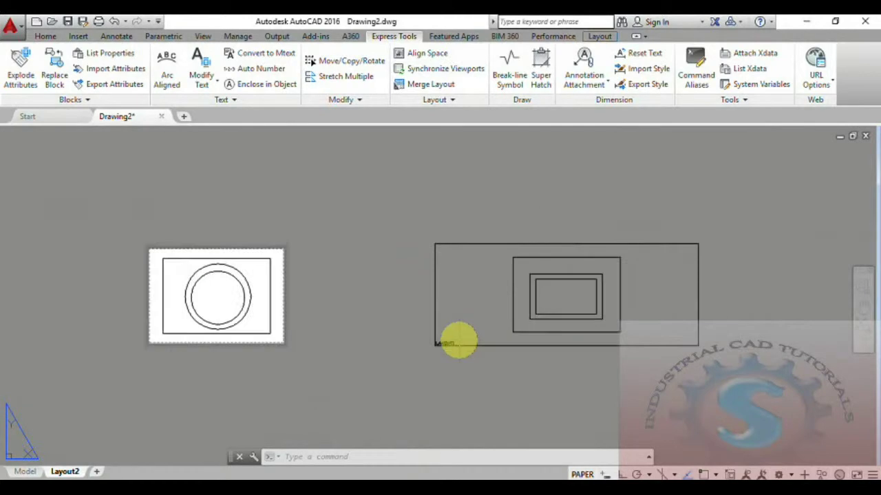
{"action": "scroll", "coordinate": [440, 338], "scroll_direction": "up", "scroll_amount": 2}
{"action": "middle_click_drag", "start_coordinate": [501, 348], "coordinate": [466, 347]}
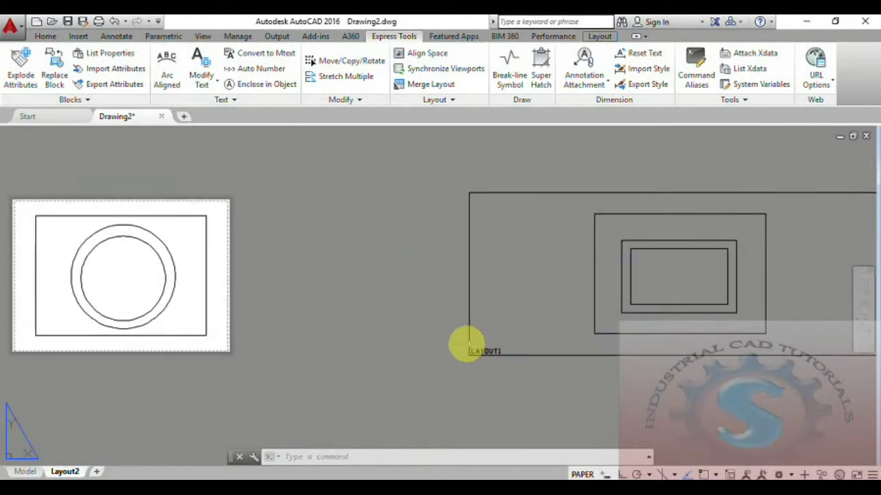
{"action": "scroll", "coordinate": [468, 344], "scroll_direction": "up", "scroll_amount": 1}
{"action": "key", "text": "ctrl+z"}
{"action": "key", "text": "ctrl+z"}
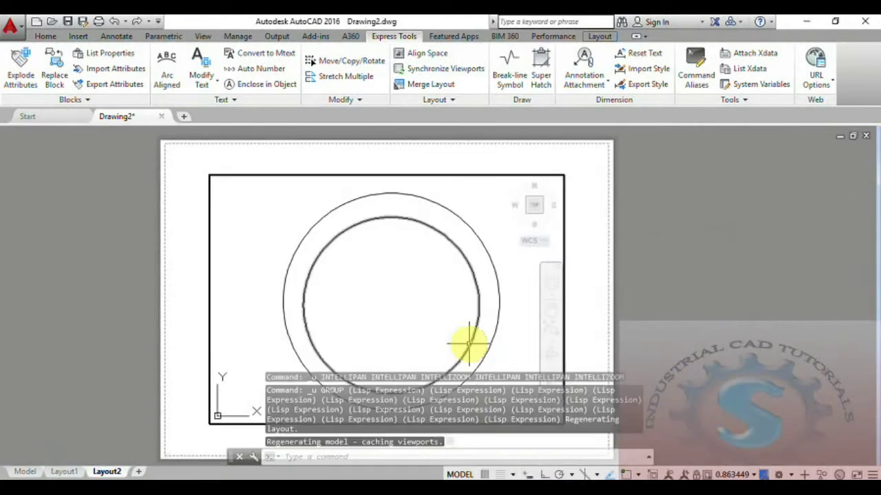
Nudge the circles within Layout2's viewport and switch to Layout1.
{"action": "scroll", "coordinate": [450, 340], "scroll_direction": "down", "scroll_amount": 1}
{"action": "scroll", "coordinate": [454, 310], "scroll_direction": "up", "scroll_amount": 1}
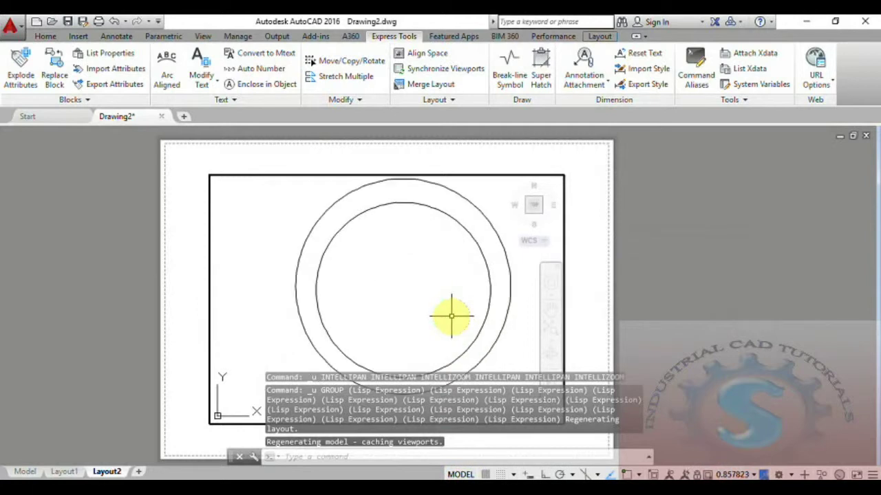
{"action": "middle_click_drag", "start_coordinate": [451, 316], "coordinate": [446, 352]}
{"action": "left_click", "coordinate": [64, 472]}
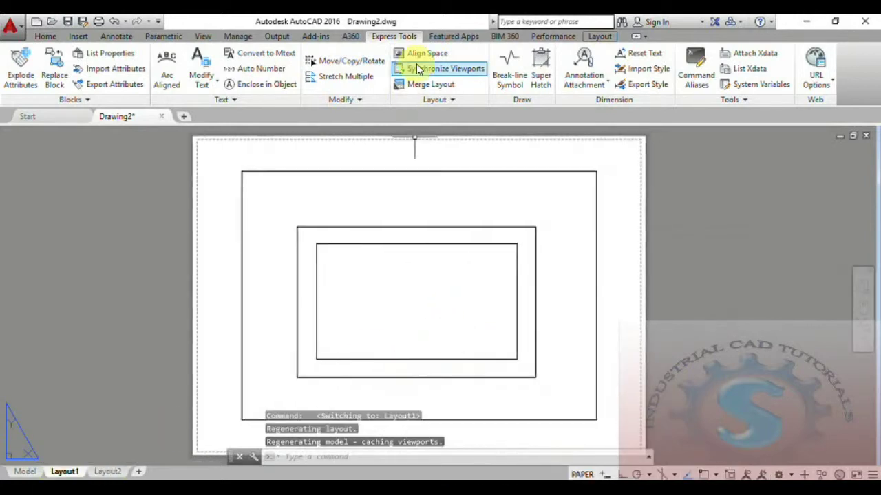
Merge Layout1 and Layout2 into Layout1, deleting the unused layout.
{"action": "left_click", "coordinate": [424, 84]}
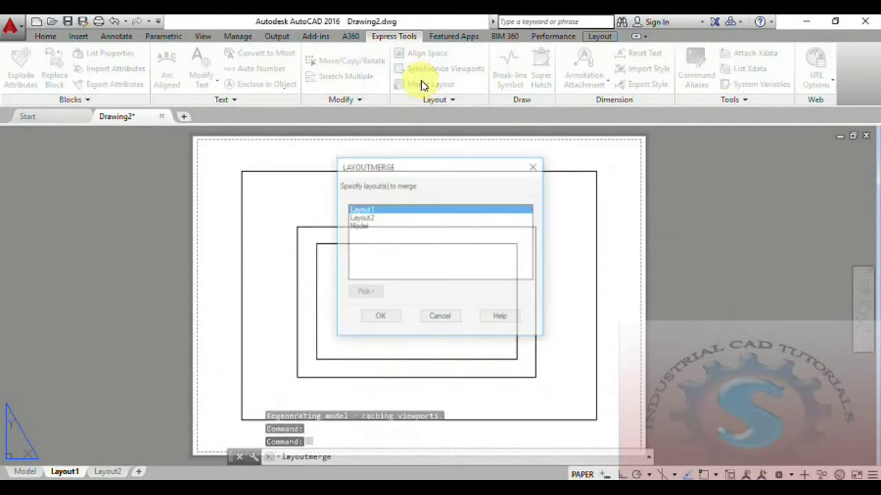
{"action": "left_click", "coordinate": [364, 218], "text": "shift"}
{"action": "left_click", "coordinate": [370, 320]}
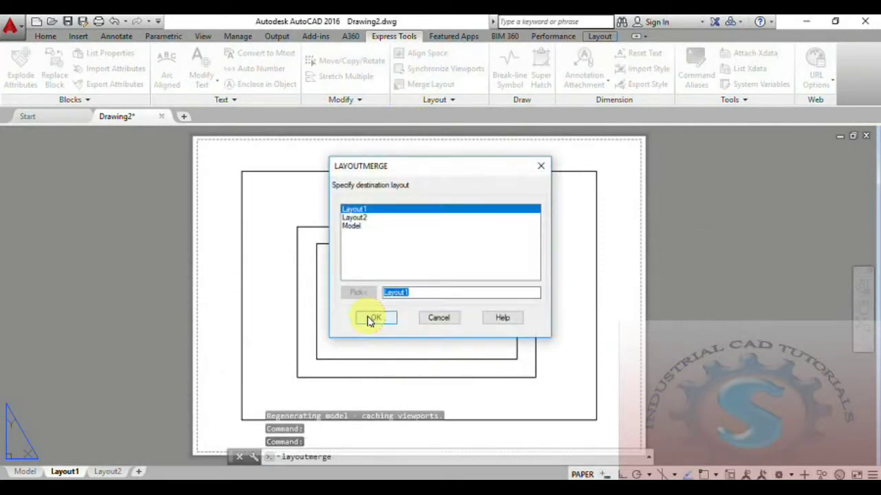
{"action": "left_click", "coordinate": [375, 318]}
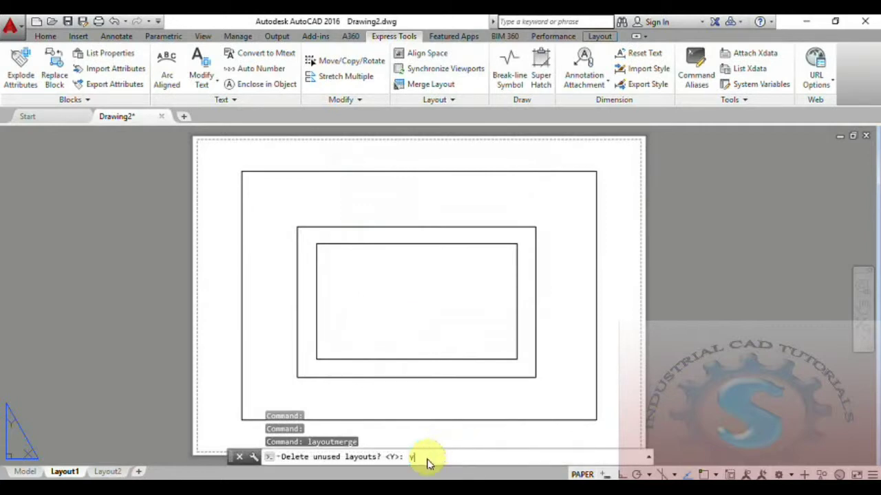
{"action": "key", "text": "Return"}
{"action": "scroll", "coordinate": [571, 261], "scroll_direction": "down", "scroll_amount": 4}
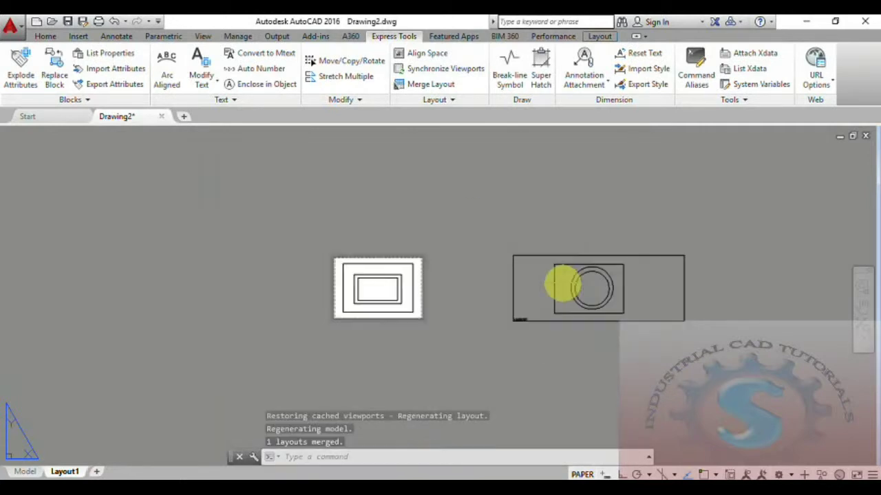
{"action": "scroll", "coordinate": [505, 334], "scroll_direction": "up", "scroll_amount": 6}
{"action": "scroll", "coordinate": [490, 305], "scroll_direction": "down", "scroll_amount": 6}
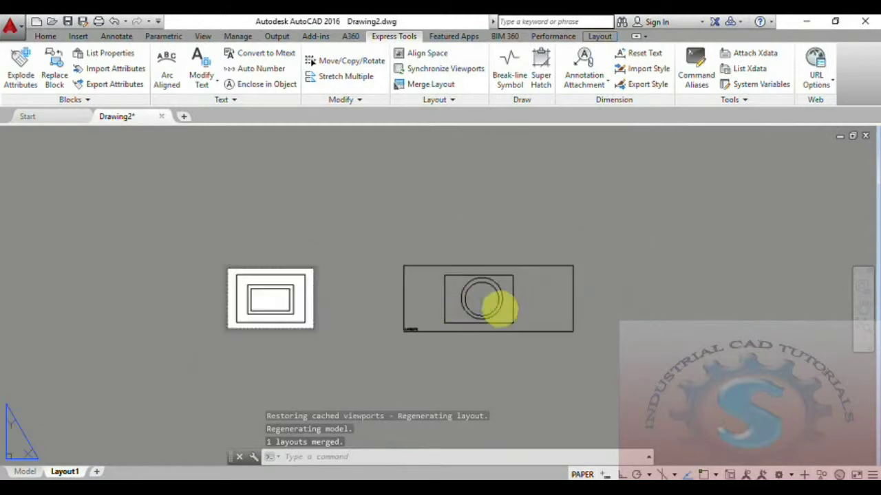
{"action": "scroll", "coordinate": [489, 338], "scroll_direction": "up", "scroll_amount": 3}
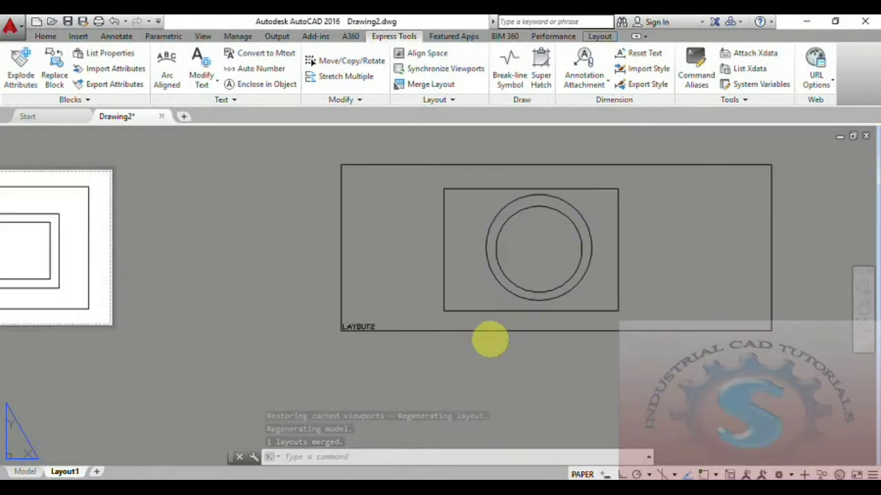
{"action": "middle_click_drag", "start_coordinate": [489, 338], "coordinate": [512, 354]}
{"action": "scroll", "coordinate": [516, 353], "scroll_direction": "down", "scroll_amount": 3}
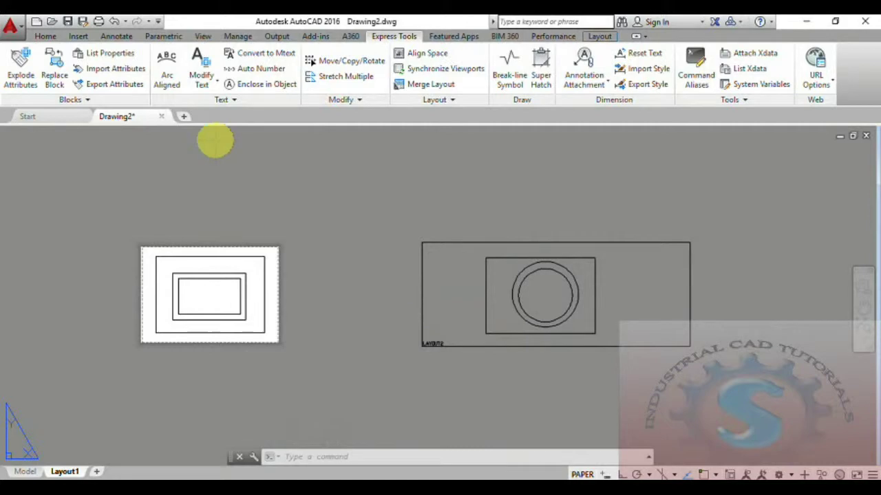
Check merged Layout1 against model space and expand the Layout panel for List Viewport Scale.
{"action": "left_click", "coordinate": [444, 101]}
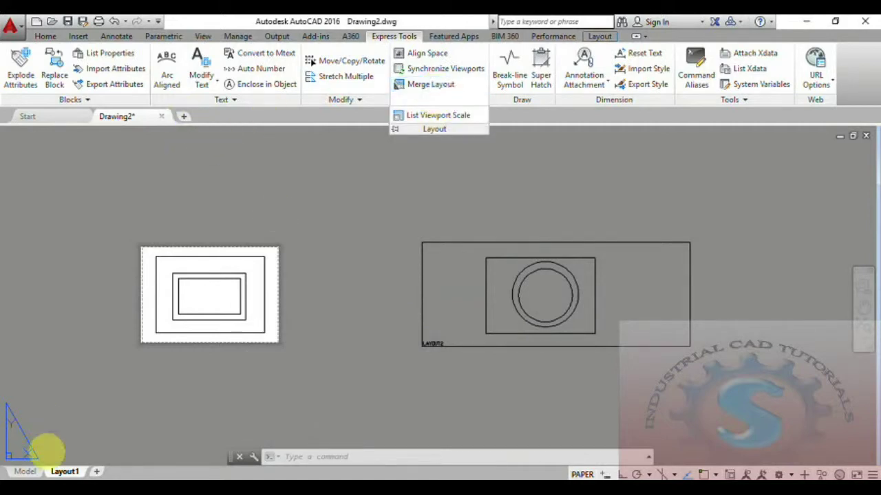
{"action": "left_click", "coordinate": [25, 472]}
{"action": "left_click", "coordinate": [61, 472]}
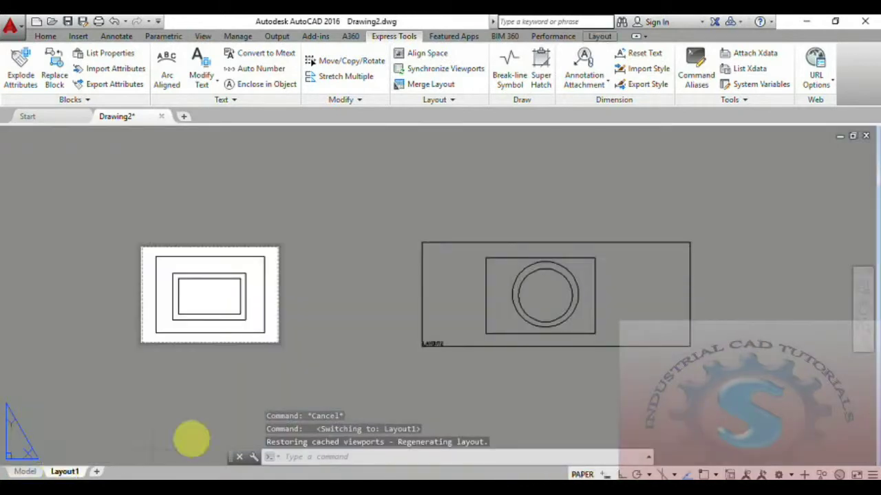
{"action": "scroll", "coordinate": [305, 351], "scroll_direction": "up", "scroll_amount": 2}
{"action": "middle_click_drag", "start_coordinate": [303, 350], "coordinate": [344, 352]}
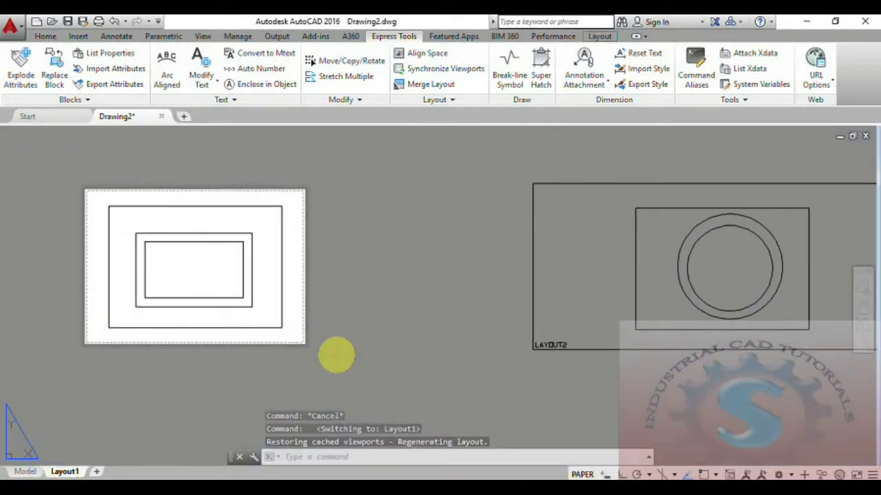
{"action": "scroll", "coordinate": [336, 355], "scroll_direction": "down", "scroll_amount": 2}
{"action": "key", "text": "ctrl+Page_Up"}
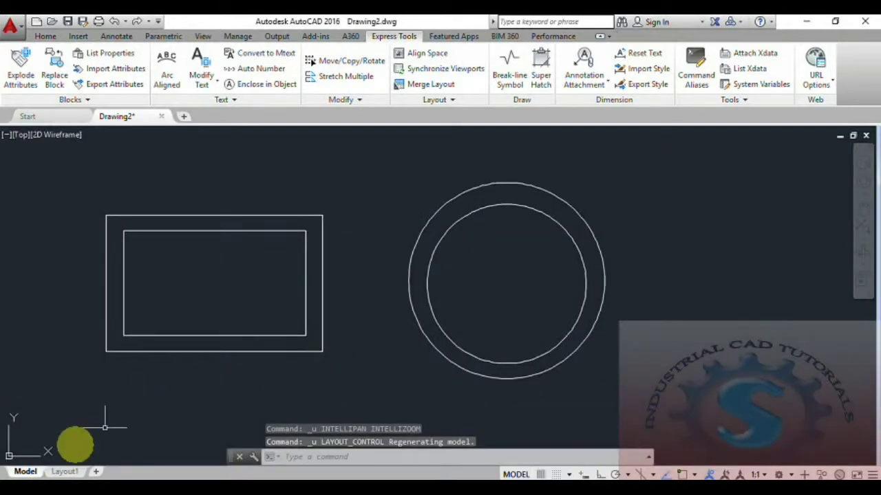
{"action": "left_click", "coordinate": [64, 472]}
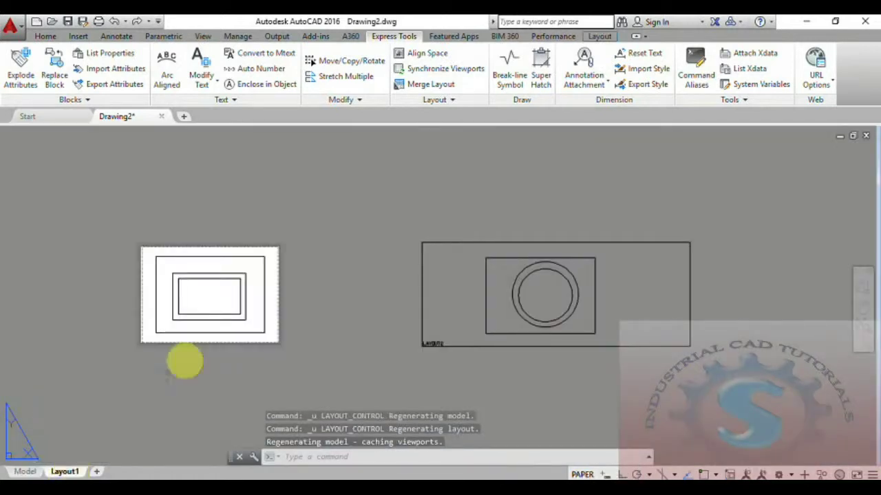
{"action": "scroll", "coordinate": [275, 307], "scroll_direction": "up", "scroll_amount": 3}
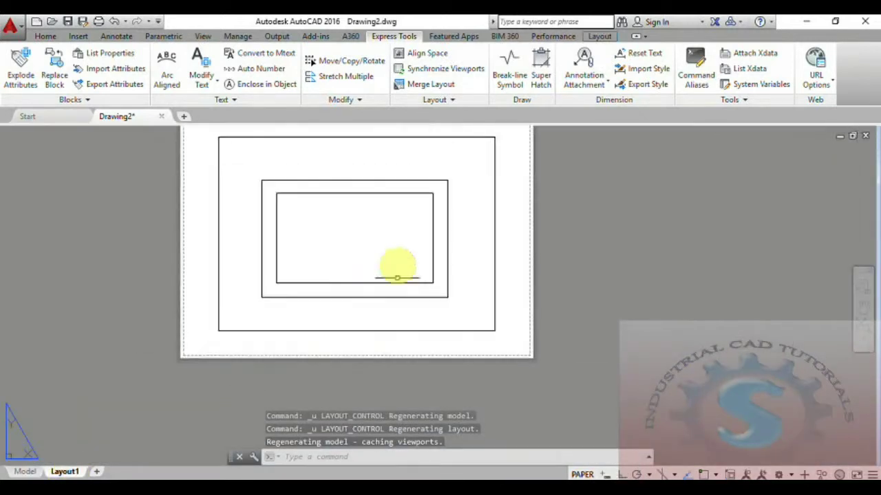
{"action": "left_click", "coordinate": [452, 100]}
List the viewport's scale (1:1.1581) with VPSCALE, then create the blank Drawing3.
{"action": "left_click", "coordinate": [447, 119]}
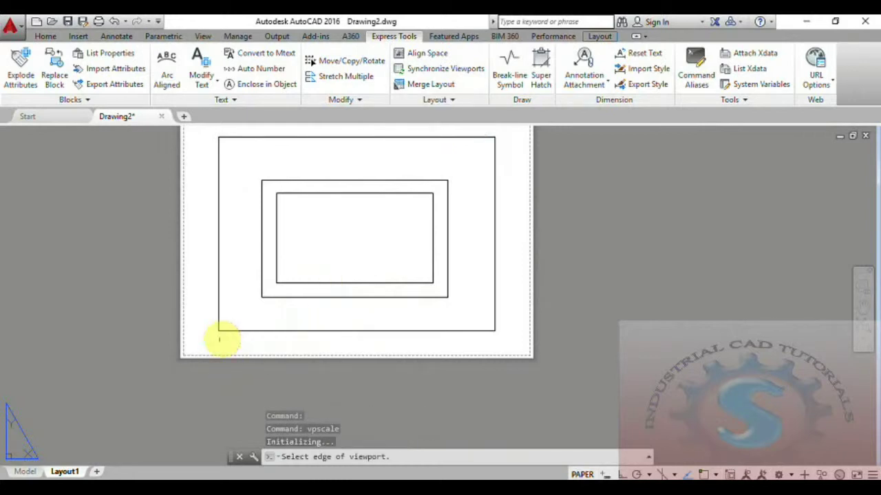
{"action": "left_click", "coordinate": [225, 331]}
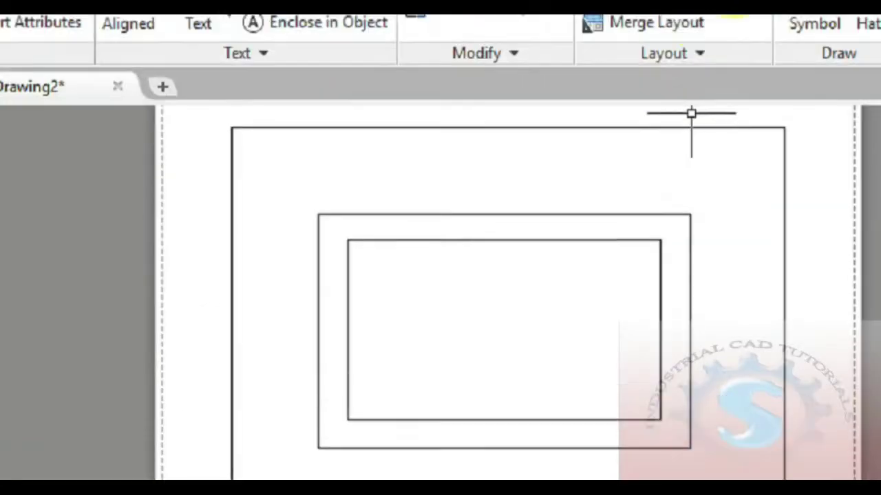
{"action": "left_click", "coordinate": [674, 55]}
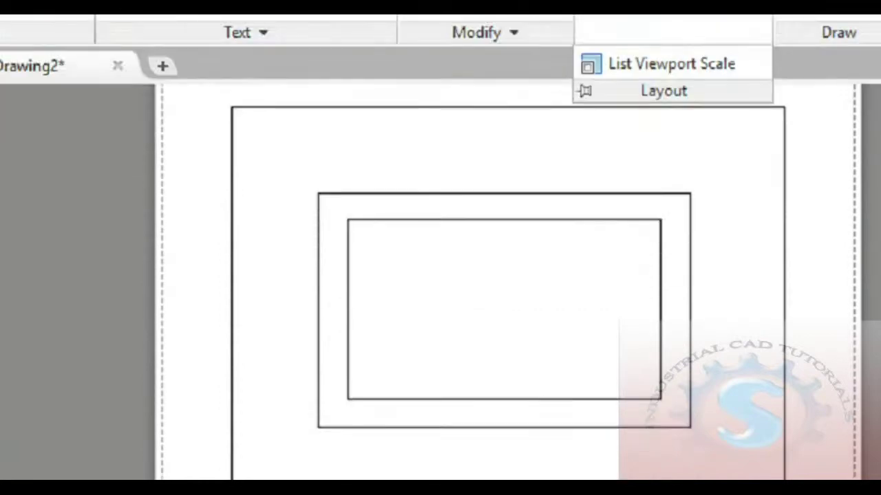
{"action": "left_click", "coordinate": [671, 63]}
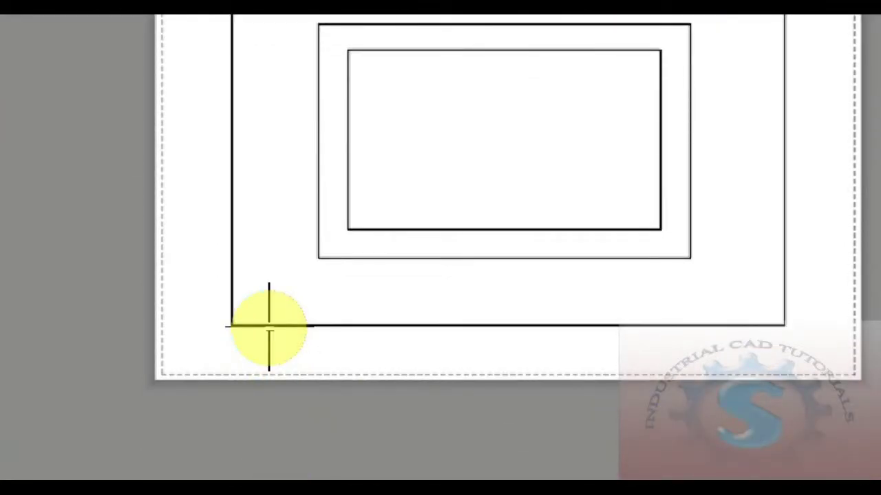
{"action": "left_click", "coordinate": [267, 493]}
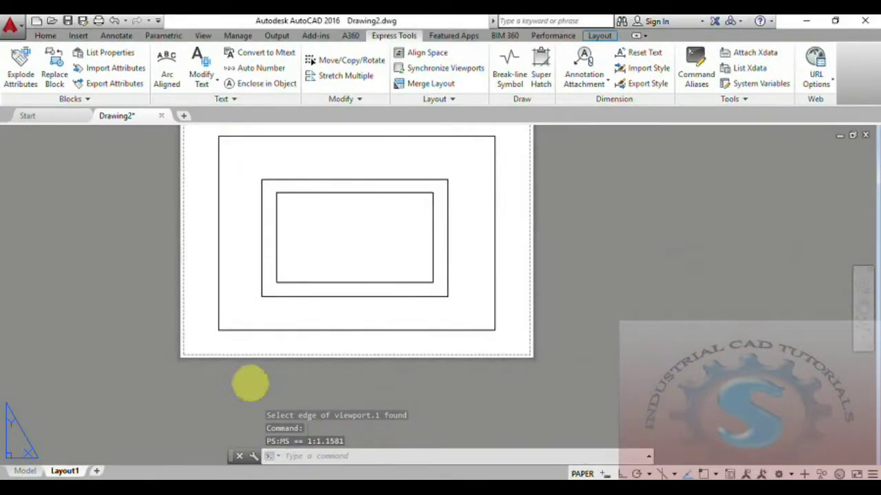
{"action": "left_click", "coordinate": [184, 118]}
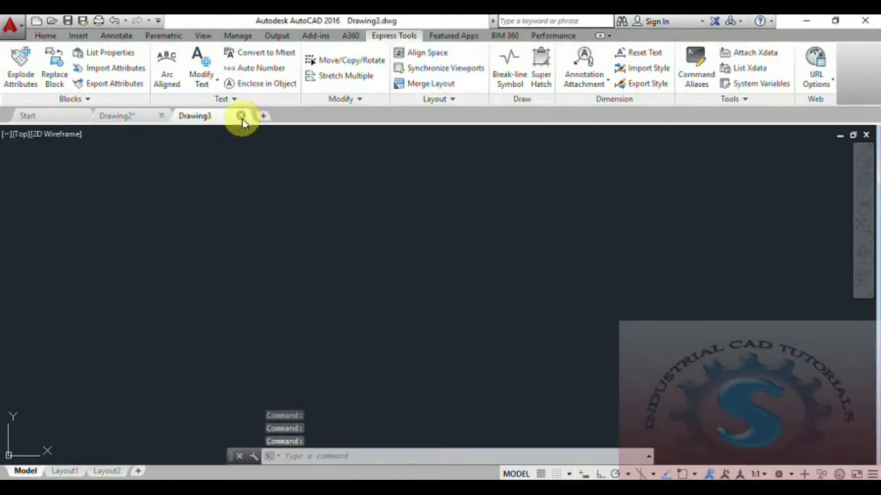
Close the blank Drawing3 and open Drawing1.dwg from the Desktop to show its four-viewport Layout1.
{"action": "left_click", "coordinate": [241, 116]}
{"action": "left_click", "coordinate": [10, 26]}
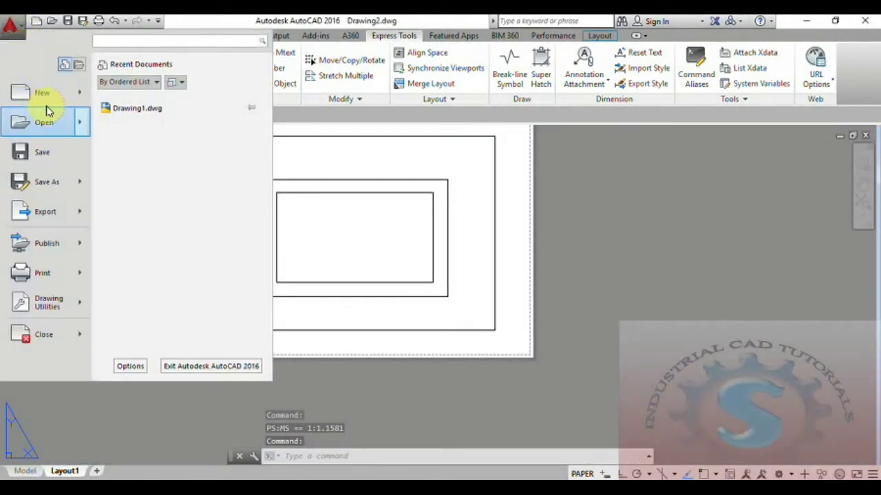
{"action": "mouse_move", "coordinate": [49, 102]}
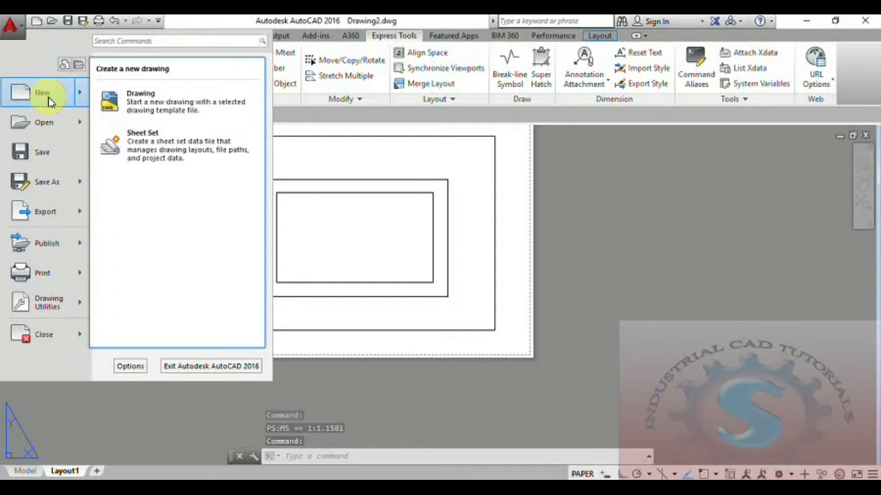
{"action": "mouse_move", "coordinate": [44, 122]}
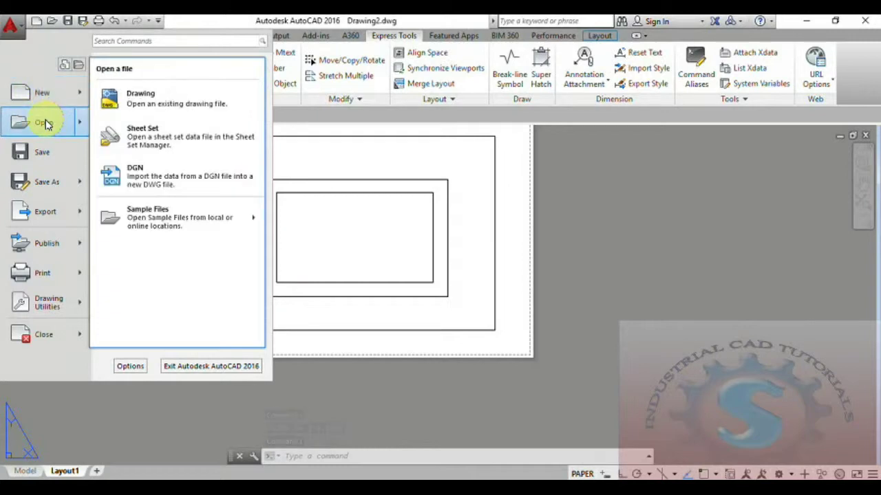
{"action": "left_click", "coordinate": [173, 103]}
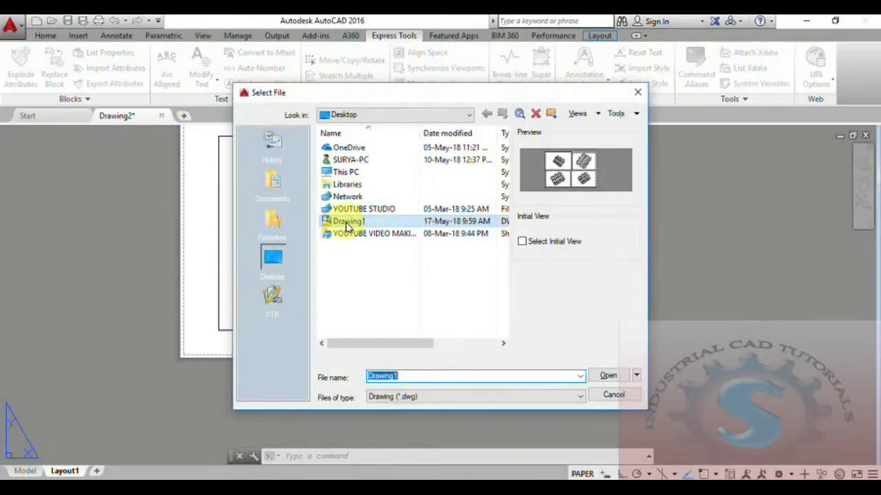
{"action": "left_click", "coordinate": [614, 380]}
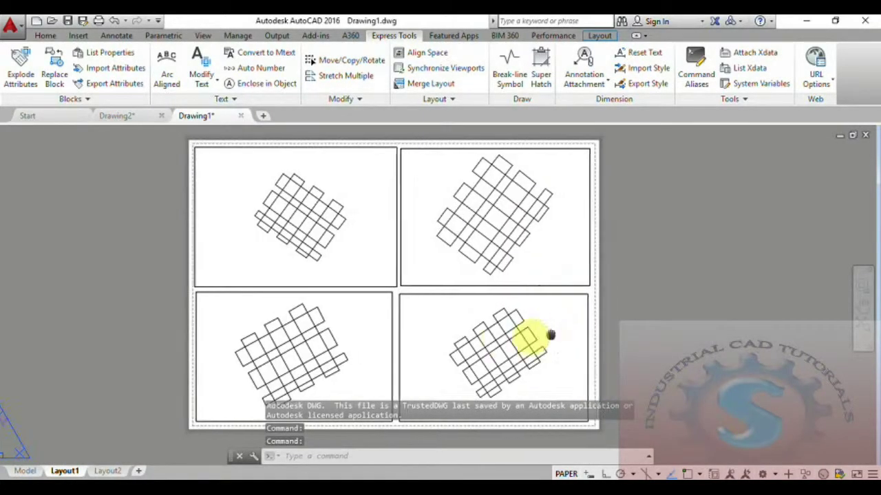
On Layout1, list the top-left viewport's scale with List Viewport Scale (1:4.6586).
{"action": "left_click", "coordinate": [105, 471]}
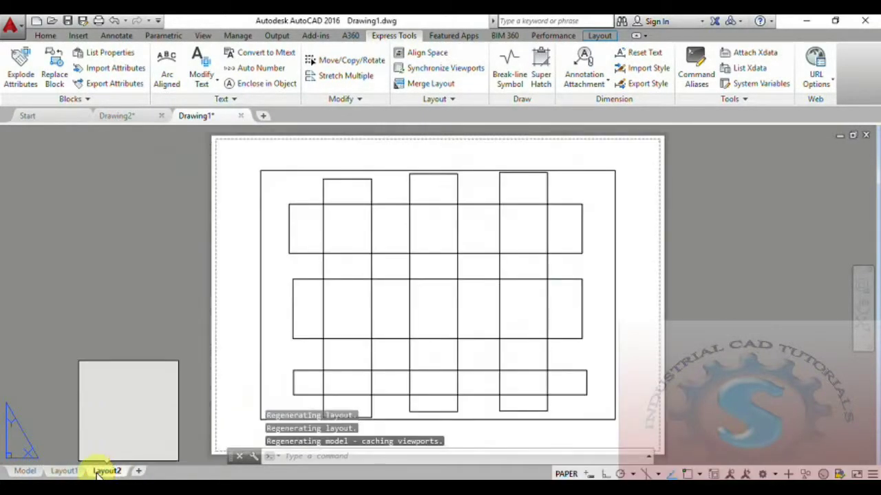
{"action": "left_click", "coordinate": [64, 471]}
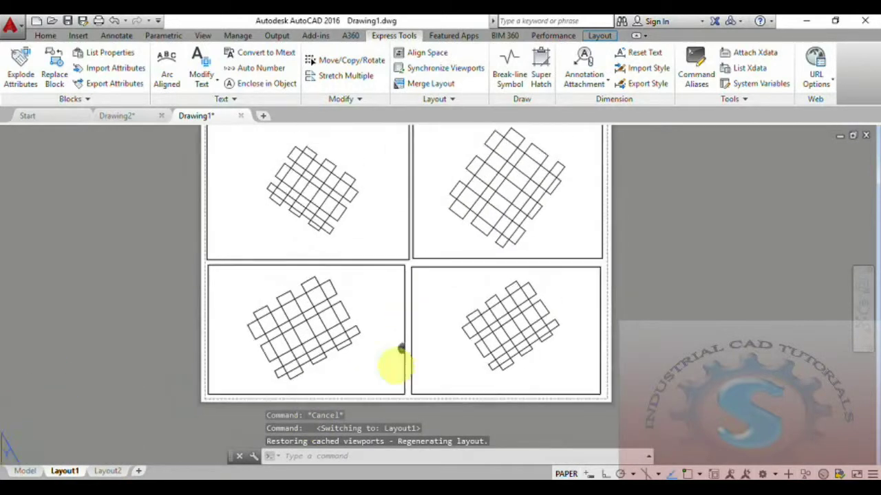
{"action": "scroll", "coordinate": [380, 362], "scroll_direction": "down", "scroll_amount": 2}
{"action": "scroll", "coordinate": [381, 363], "scroll_direction": "up", "scroll_amount": 2}
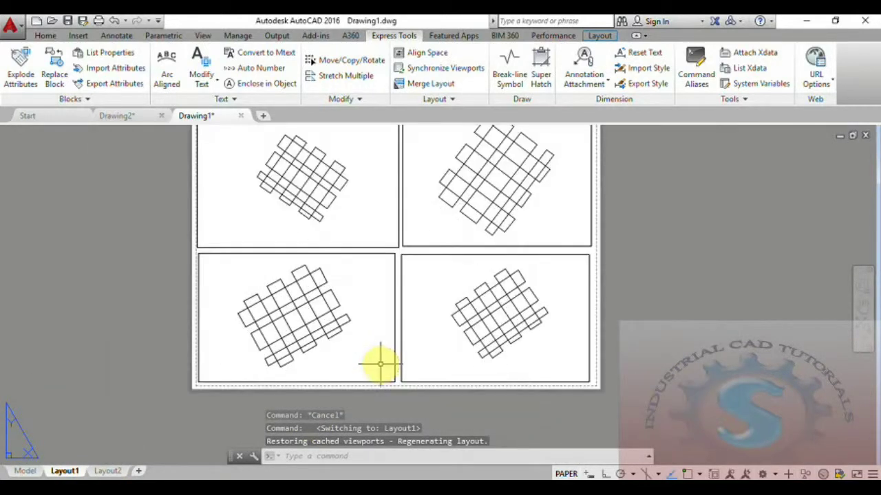
{"action": "left_click", "coordinate": [439, 99]}
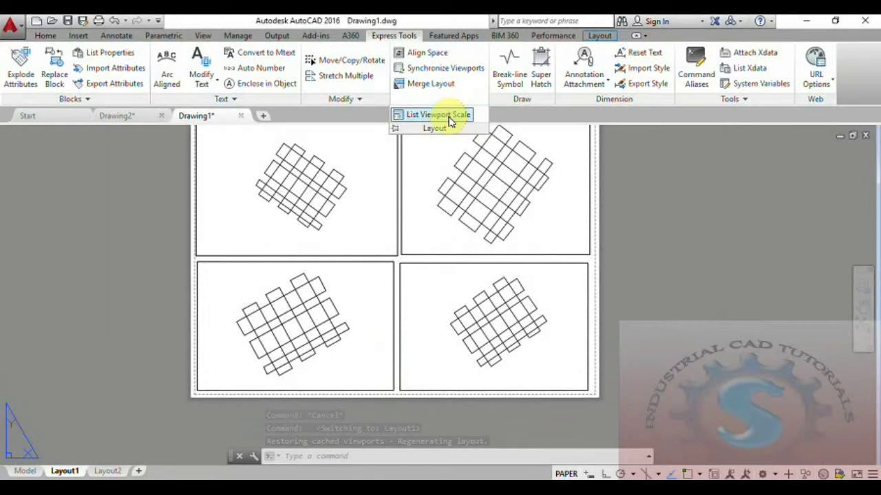
{"action": "left_click", "coordinate": [449, 115]}
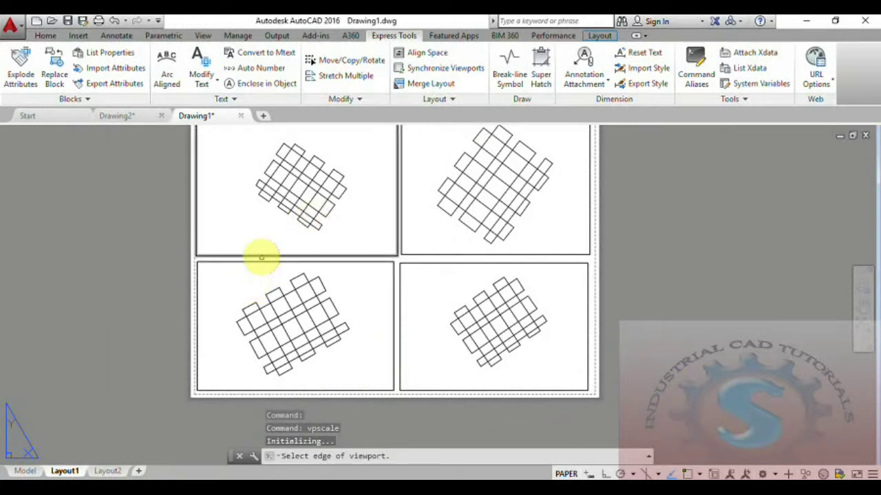
{"action": "left_click", "coordinate": [261, 257]}
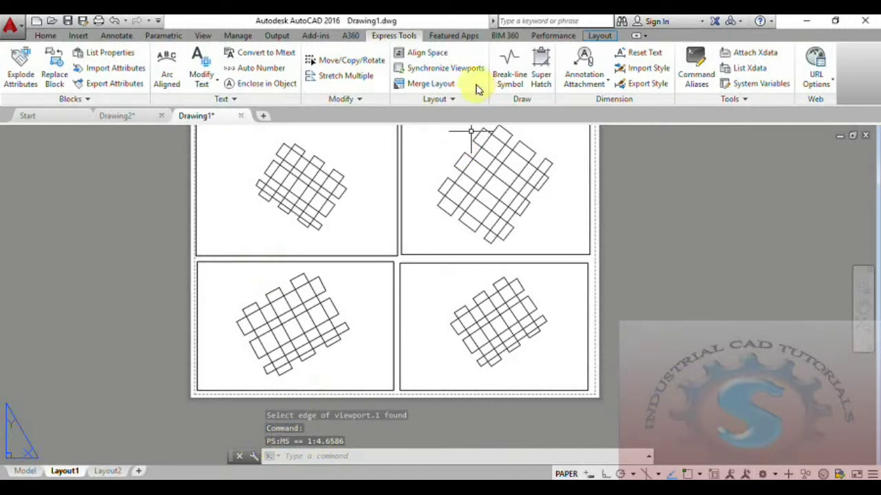
List the top-right and bottom-left viewport scales (1:3.5354 and 1:3.853).
{"action": "left_click", "coordinate": [452, 99]}
{"action": "left_click", "coordinate": [443, 113]}
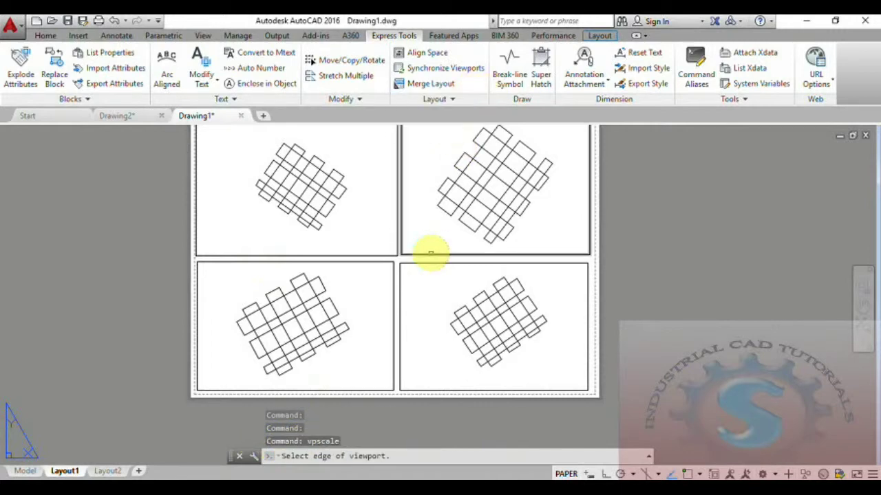
{"action": "left_click", "coordinate": [431, 253]}
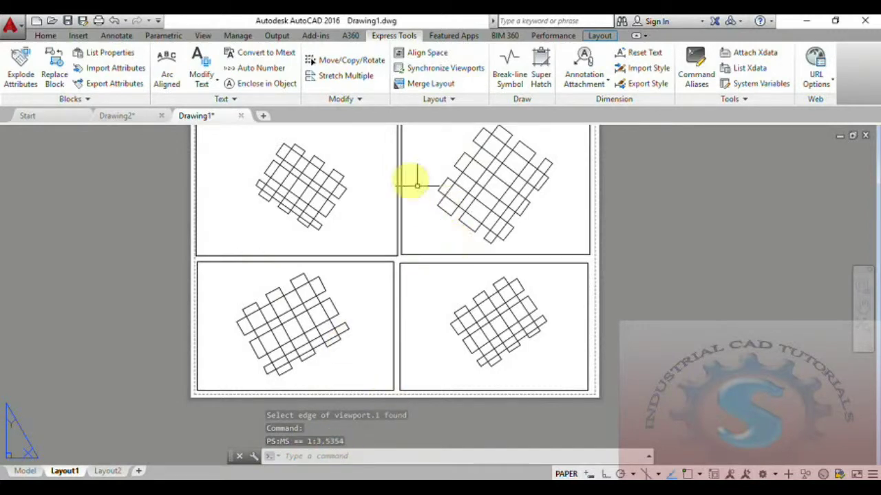
{"action": "left_click", "coordinate": [434, 99]}
{"action": "left_click", "coordinate": [433, 115]}
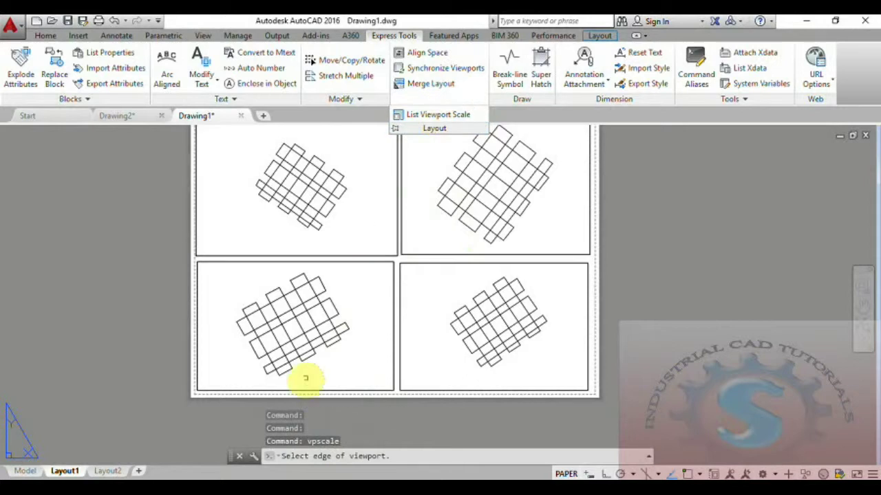
{"action": "left_click", "coordinate": [309, 390]}
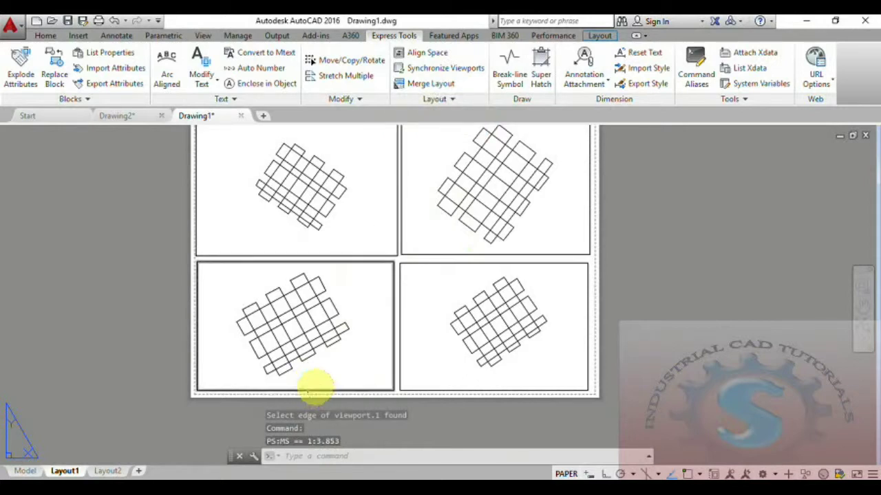
List the bottom-right viewport's scale (1:4.4893).
{"action": "left_click", "coordinate": [452, 99]}
{"action": "left_click", "coordinate": [438, 114]}
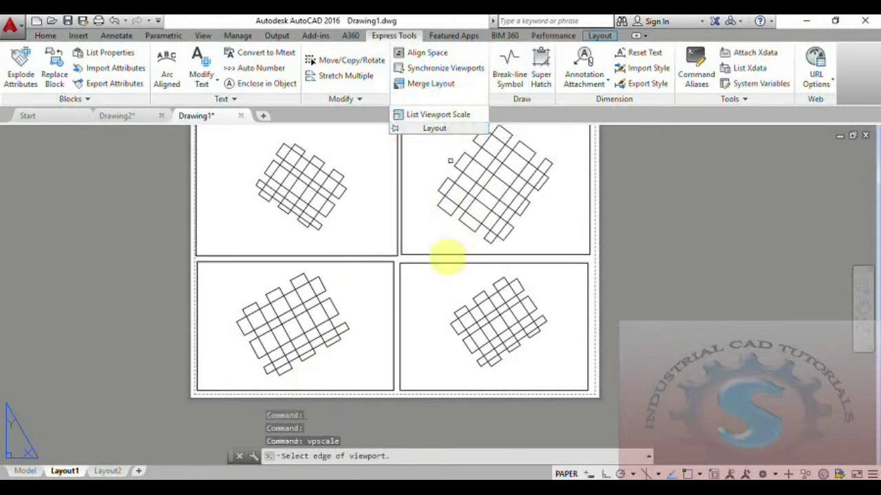
{"action": "left_click", "coordinate": [439, 390]}
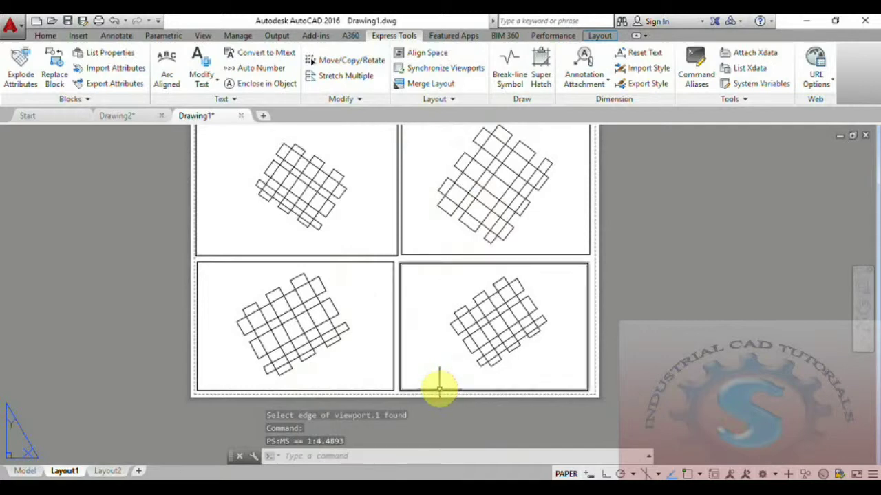
{"action": "scroll", "coordinate": [445, 377], "scroll_direction": "down", "scroll_amount": 4}
{"action": "scroll", "coordinate": [448, 366], "scroll_direction": "up", "scroll_amount": 4}
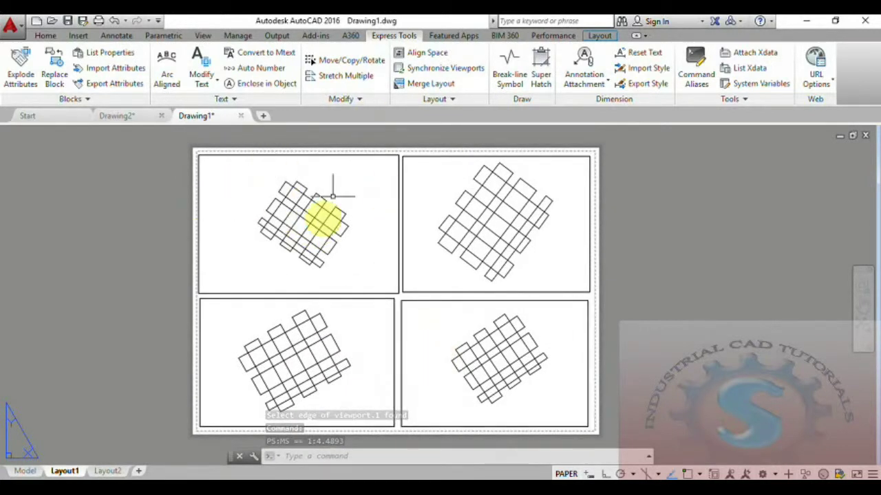
Recentre the sheet and recheck the top-left viewport's scale, confirming 1:4.6586.
{"action": "middle_click_drag", "start_coordinate": [407, 264], "coordinate": [424, 236]}
{"action": "middle_click_drag", "start_coordinate": [456, 197], "coordinate": [396, 247]}
{"action": "left_click", "coordinate": [434, 103]}
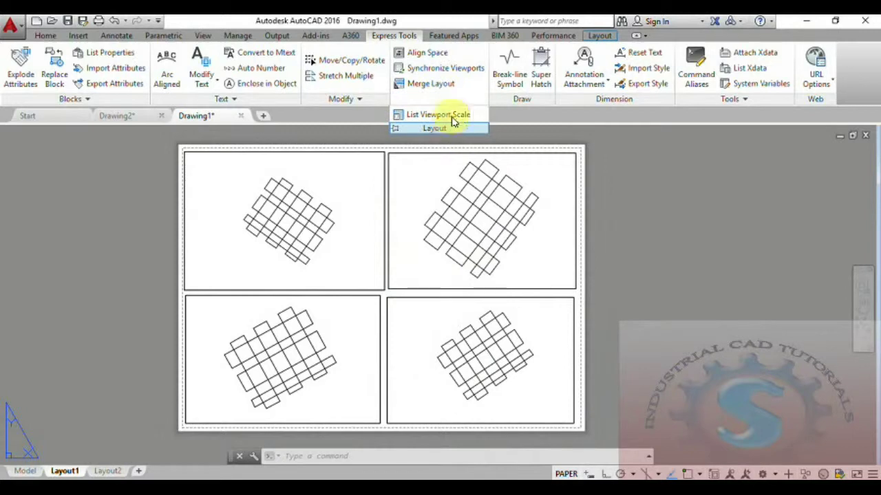
{"action": "left_click", "coordinate": [451, 118]}
{"action": "left_click", "coordinate": [384, 261]}
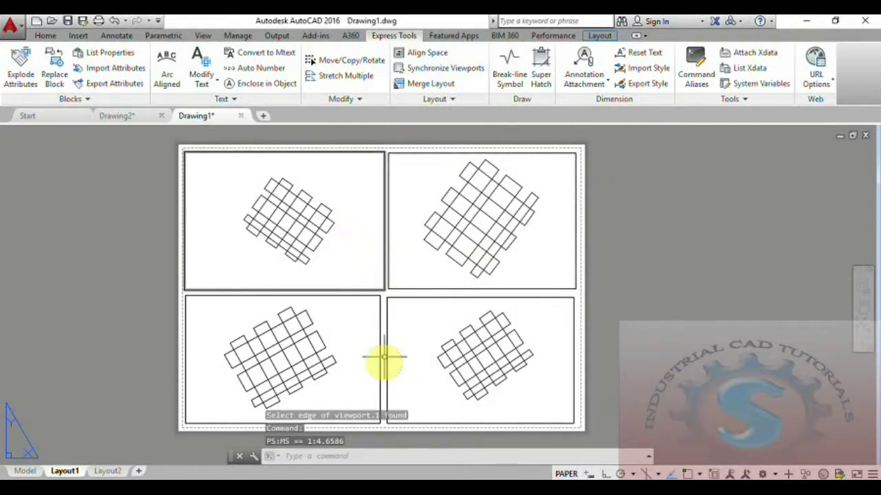